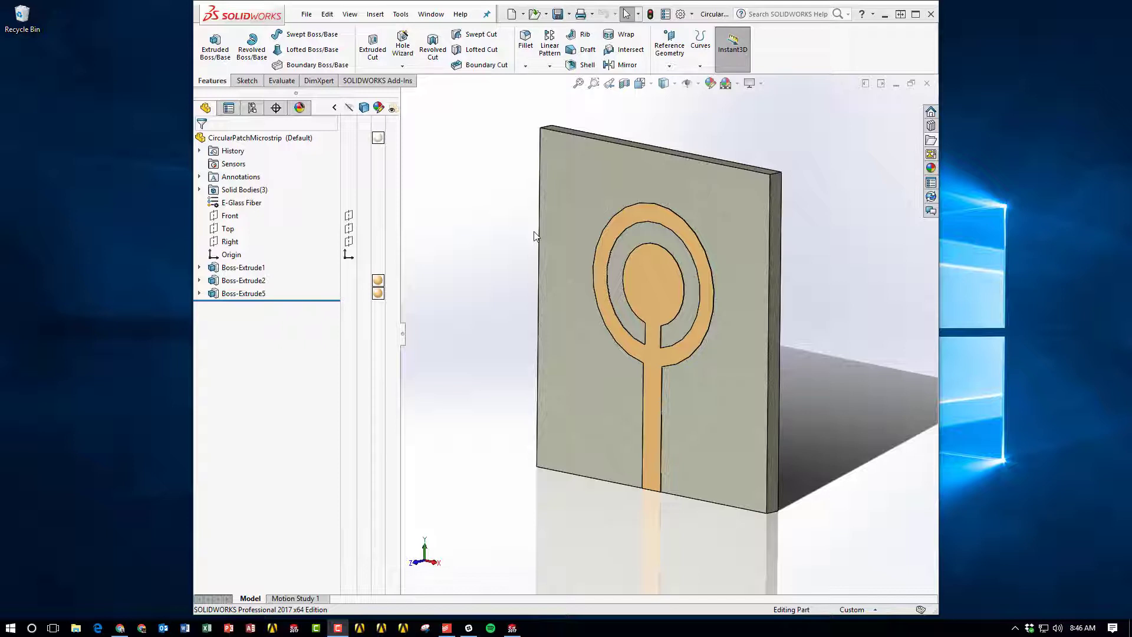
# Step: Change the Sketch1 inner circle radius from R4 to 3.5 mm under Boss-Extrude2, then exit the sketch
pyautogui.click(199, 280)
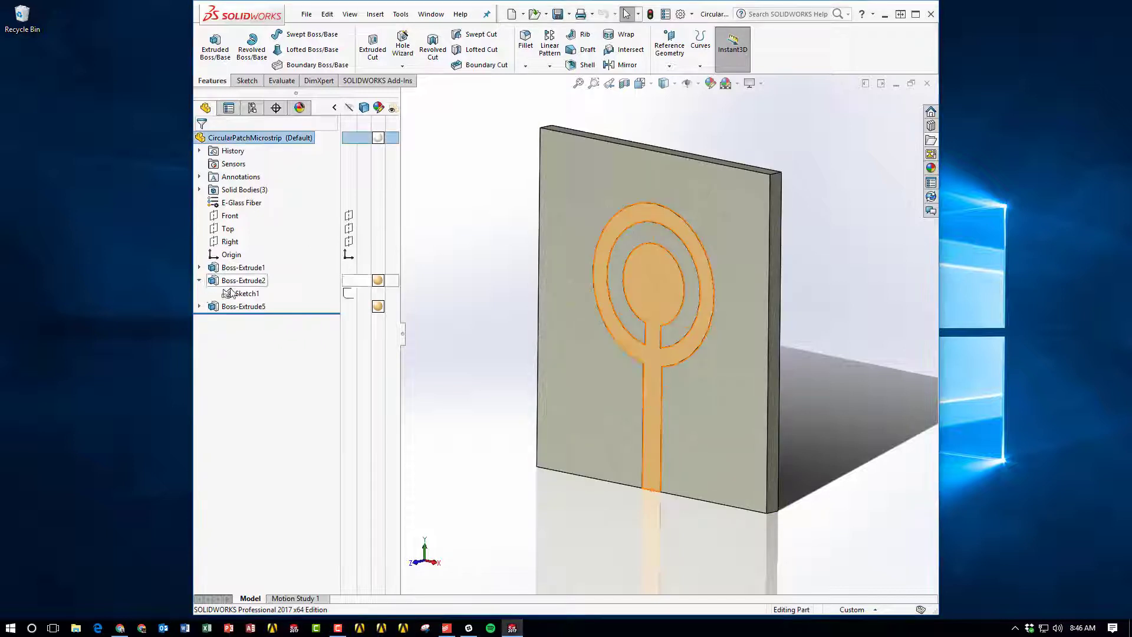
pyautogui.click(230, 293)
pyautogui.click(242, 259)
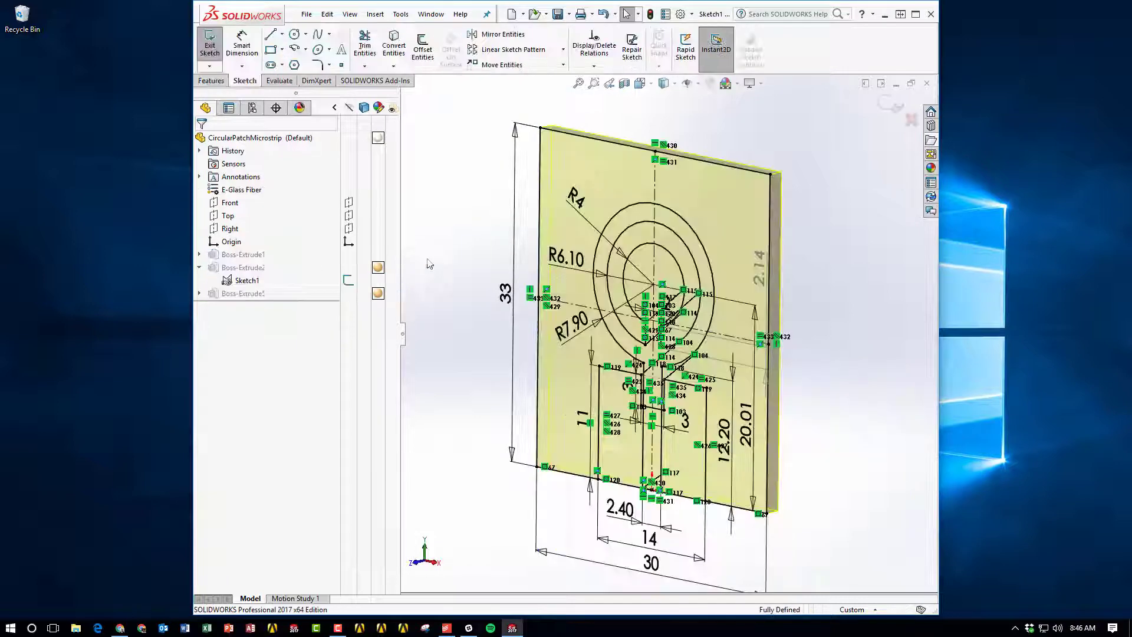
pyautogui.doubleClick(582, 211)
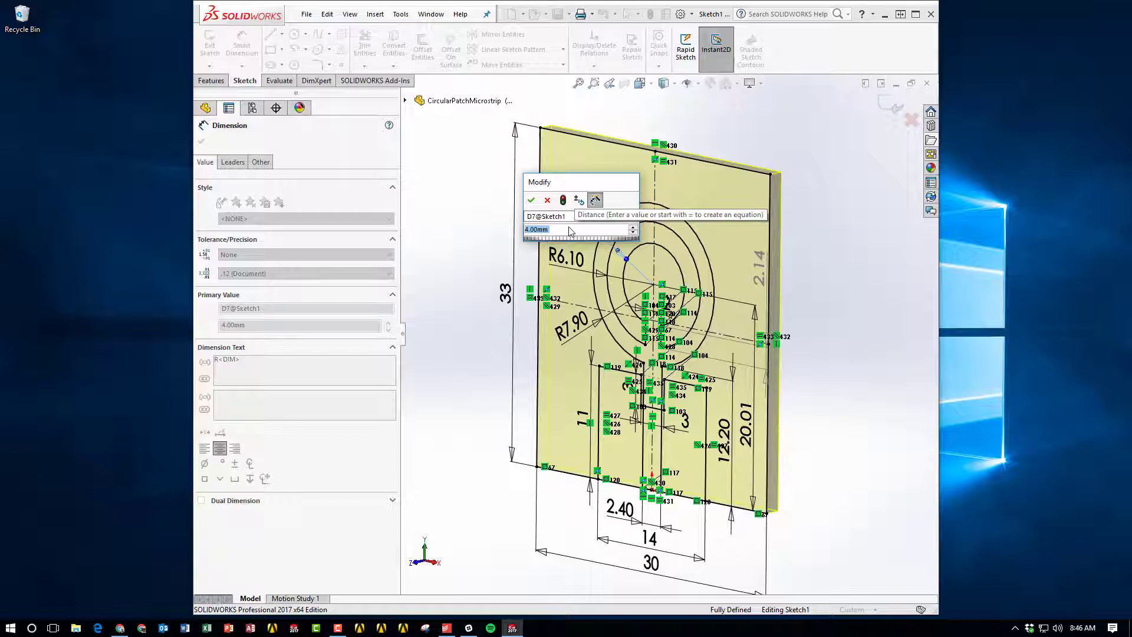
pyautogui.write('3.5')
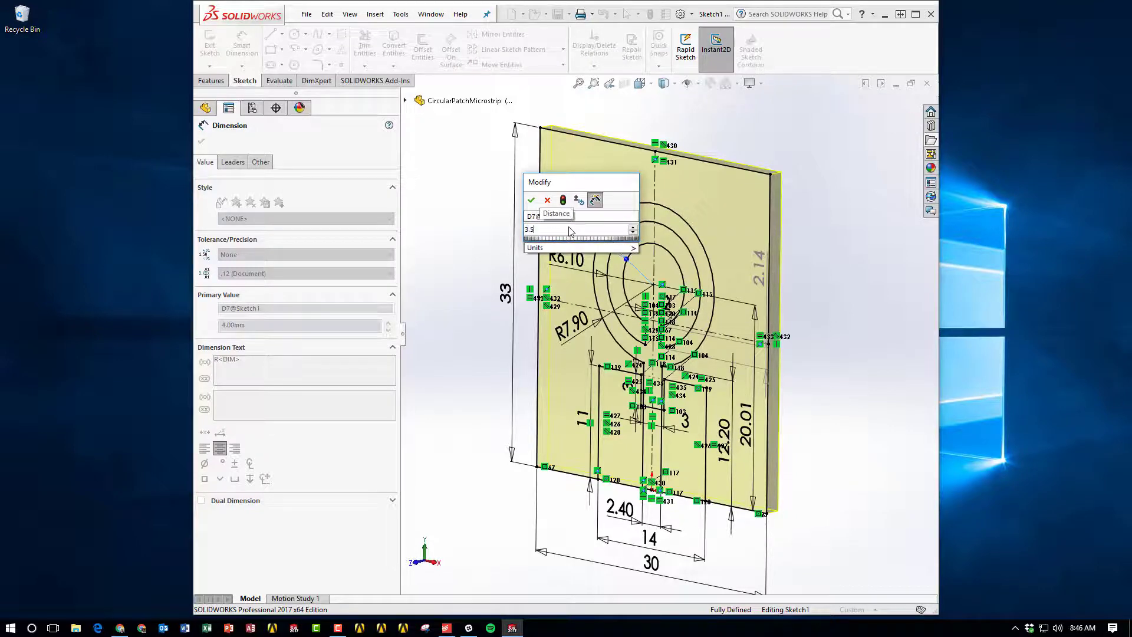
pyautogui.click(532, 202)
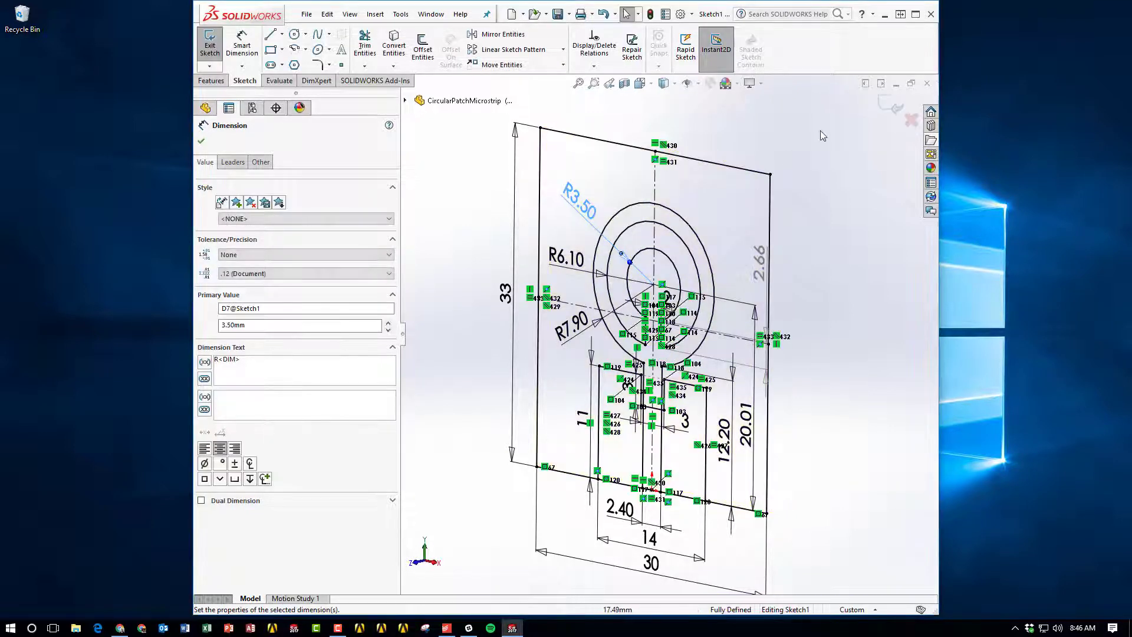
pyautogui.click(830, 208)
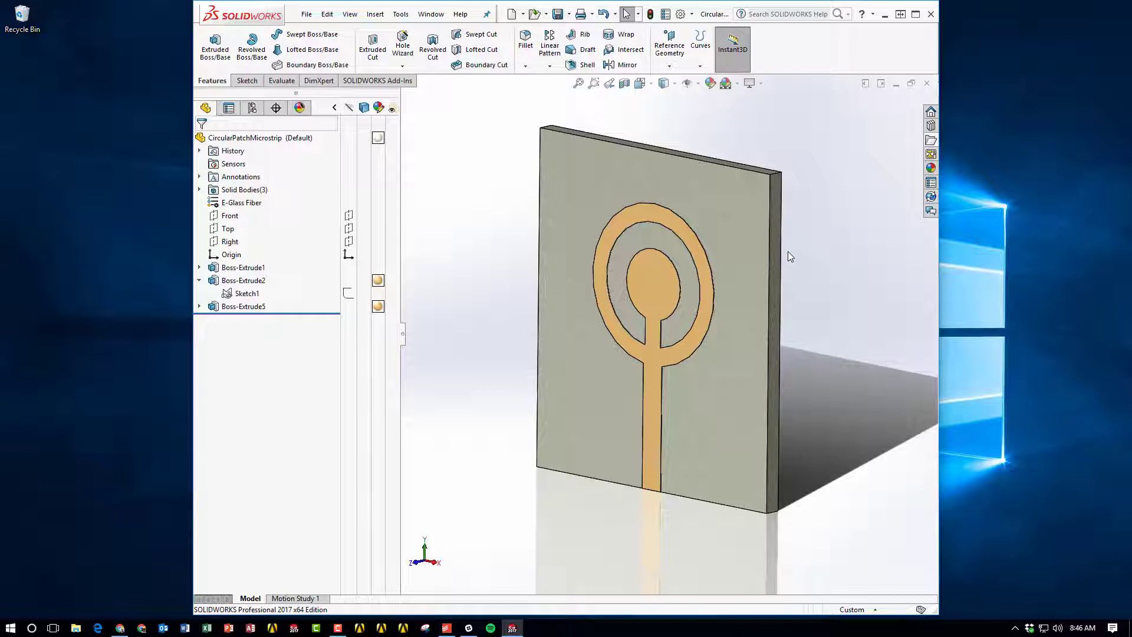
# Step: Rename the R3.50 inner radius dimension in Sketch1 to DS_ID1
pyautogui.click(244, 293)
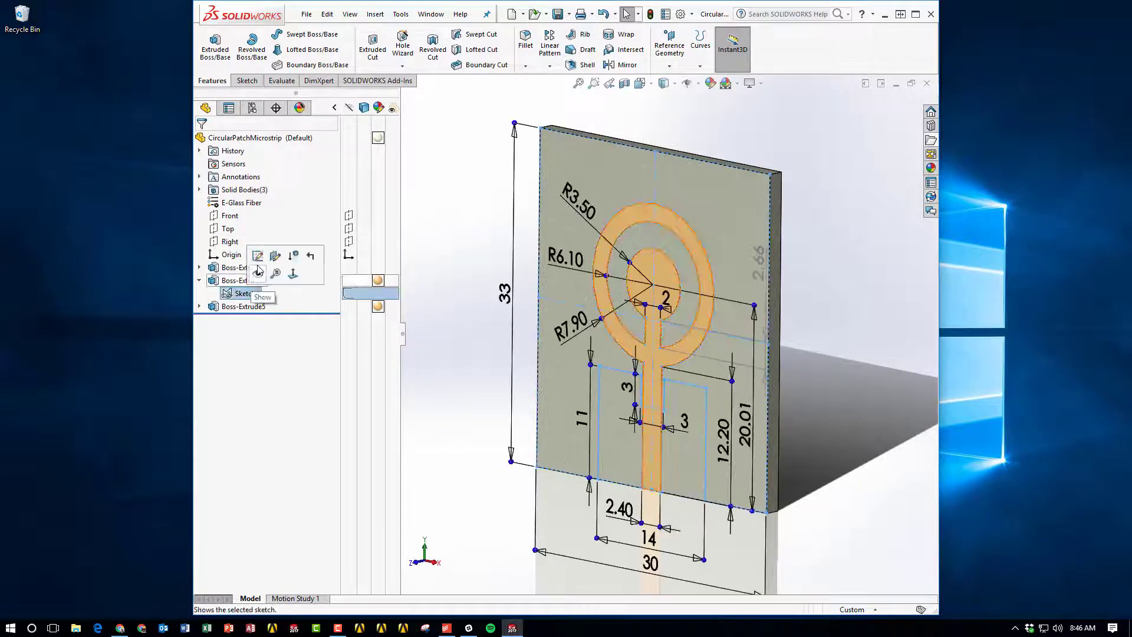
pyautogui.click(257, 255)
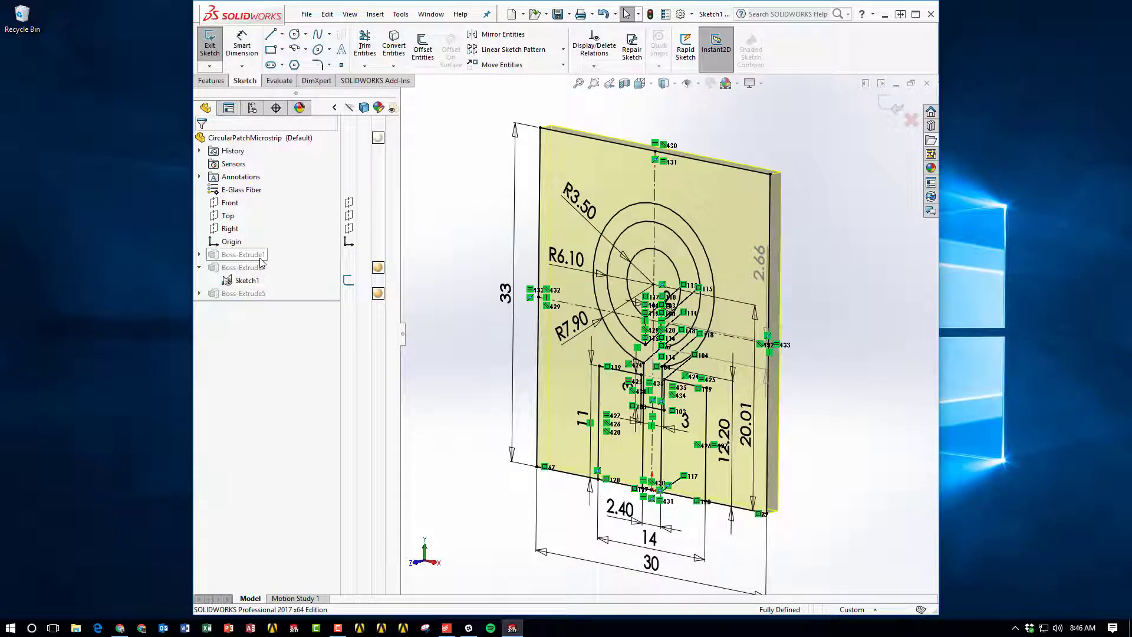
pyautogui.doubleClick(588, 222)
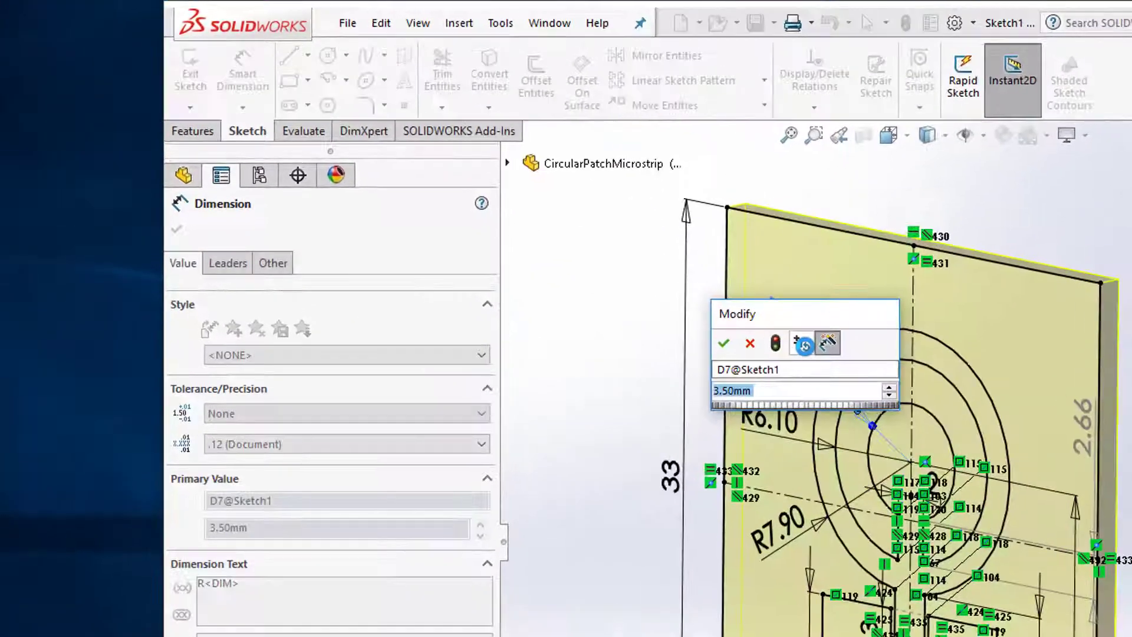
pyautogui.moveTo(799, 324); pyautogui.dragTo(619, 324)
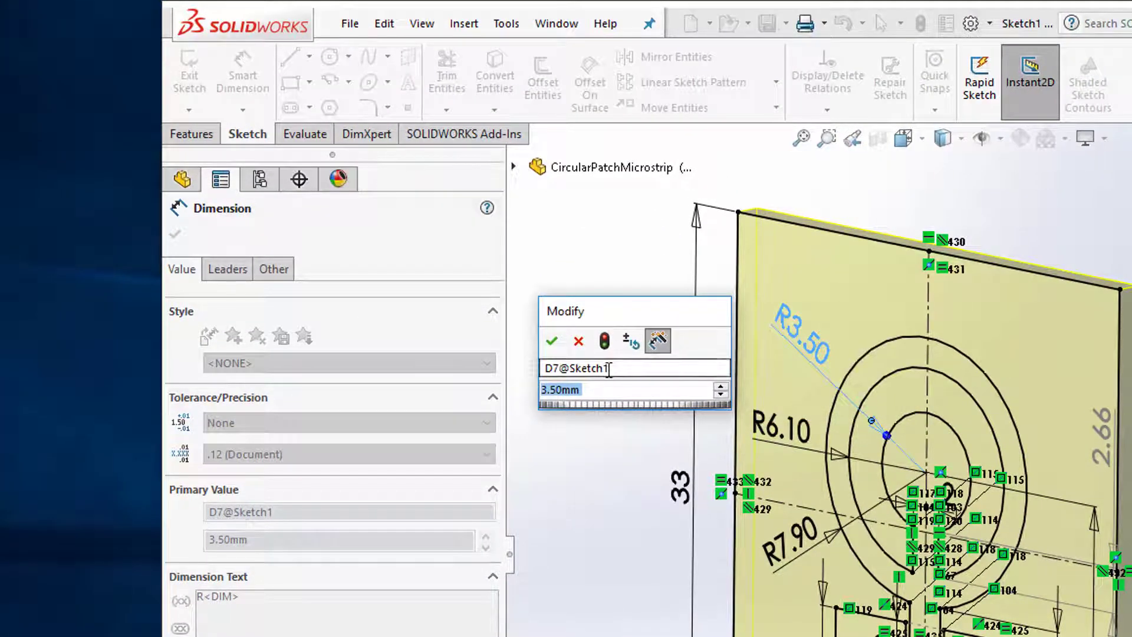
pyautogui.tripleClick(609, 369)
pyautogui.press('BackSpace')
pyautogui.write('DS')
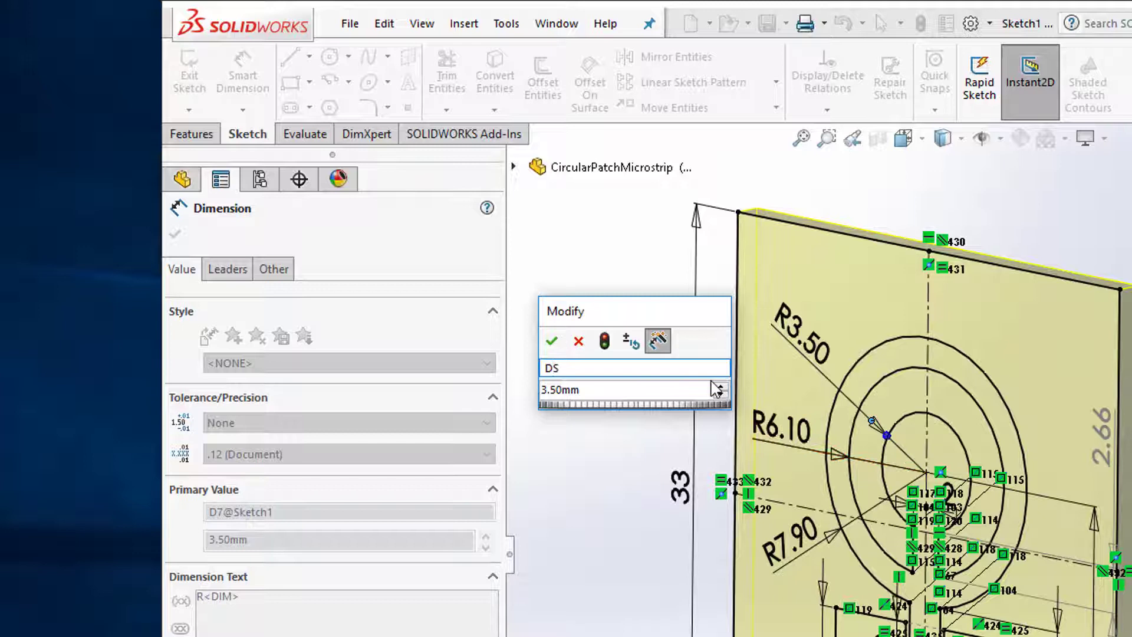
pyautogui.write('_ID1')
pyautogui.moveTo(566, 368); pyautogui.dragTo(537, 370)
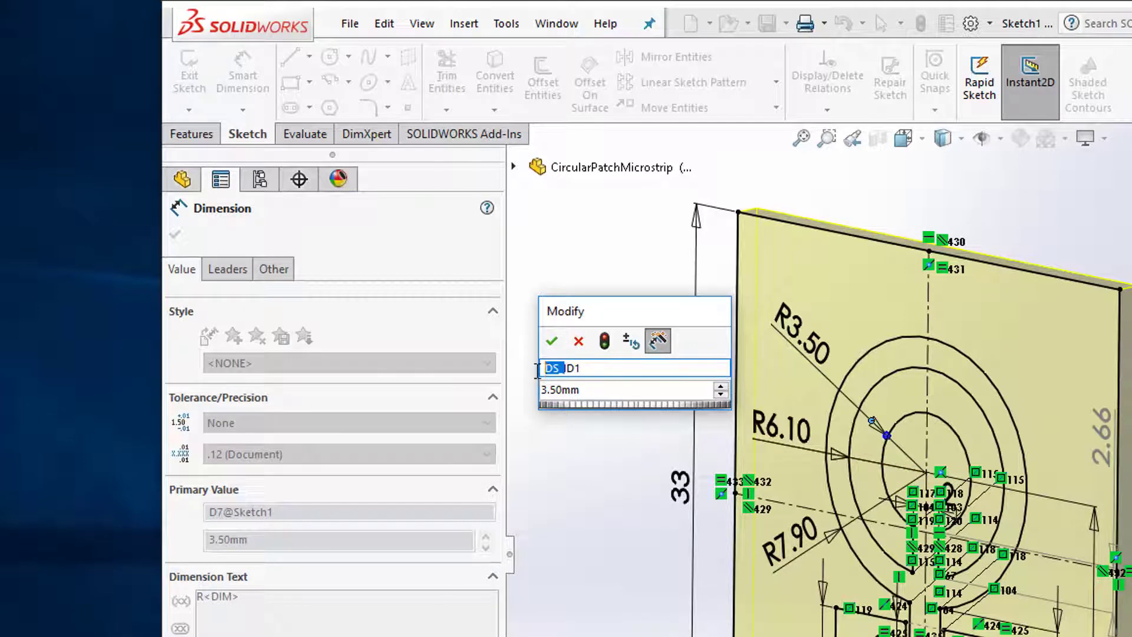
pyautogui.click(611, 370)
pyautogui.click(553, 342)
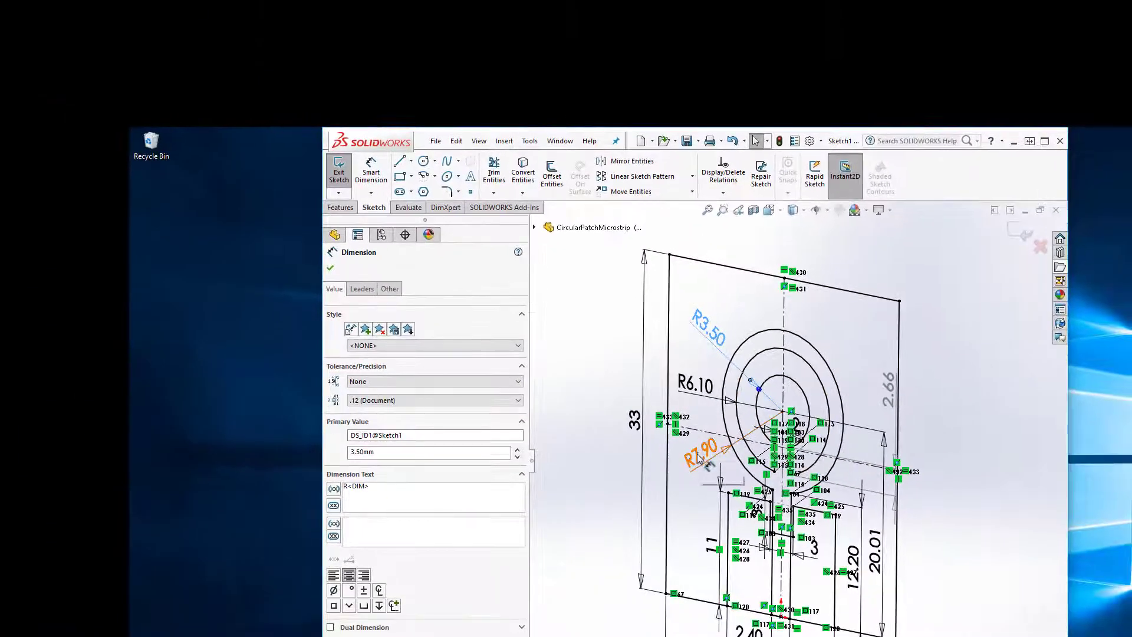
# Step: Rename the R7.90 outer radius to DS_OD1 and the 12.20 dimension to DS_HEIGHT1
pyautogui.doubleClick(702, 454)
pyautogui.doubleClick(677, 467)
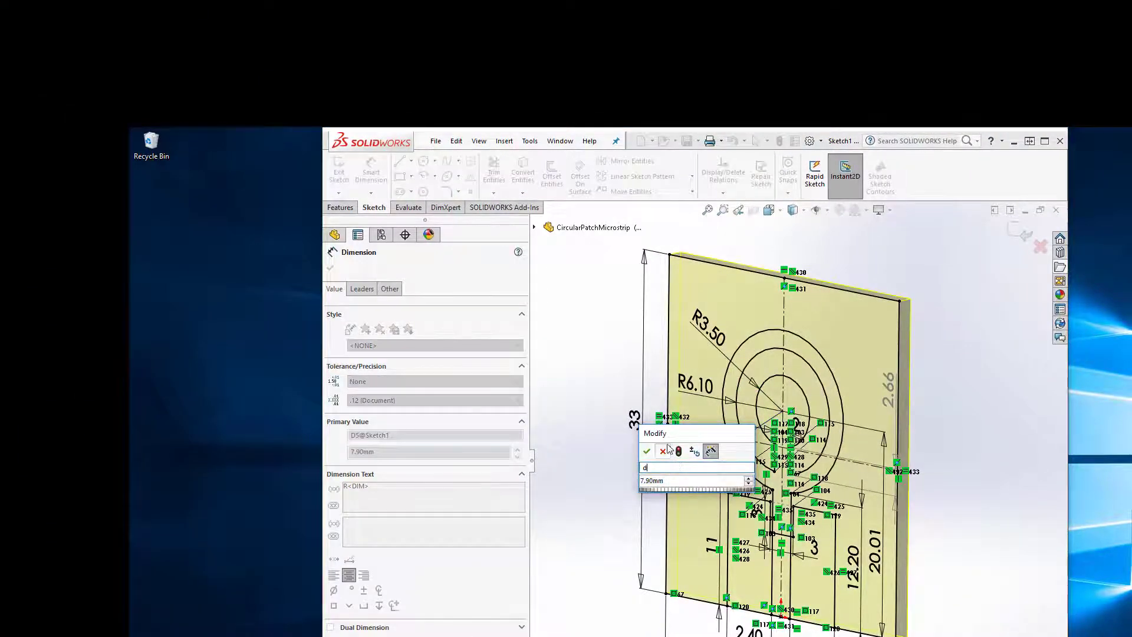
pyautogui.write('DS_')
pyautogui.write('ID2')
pyautogui.click(647, 451)
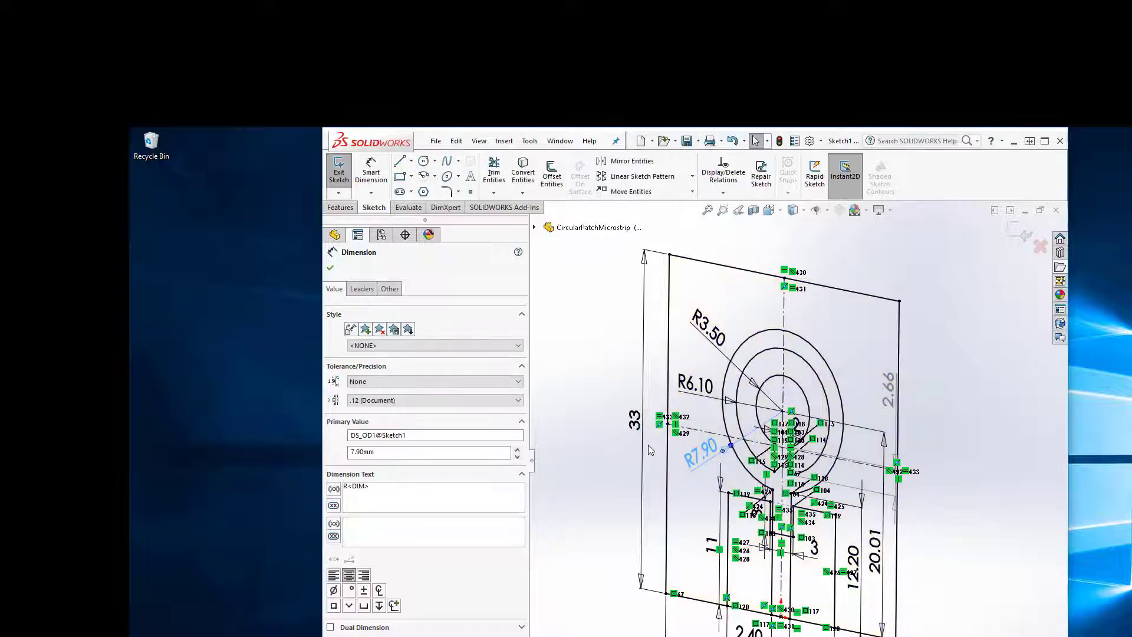
pyautogui.click(856, 563)
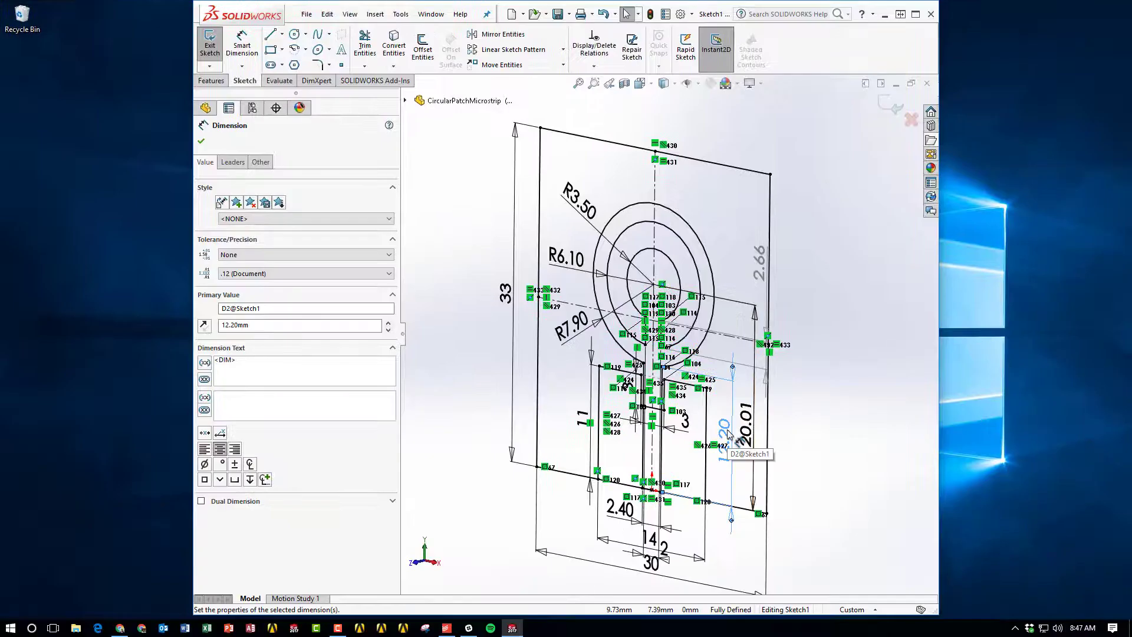
pyautogui.doubleClick(729, 435)
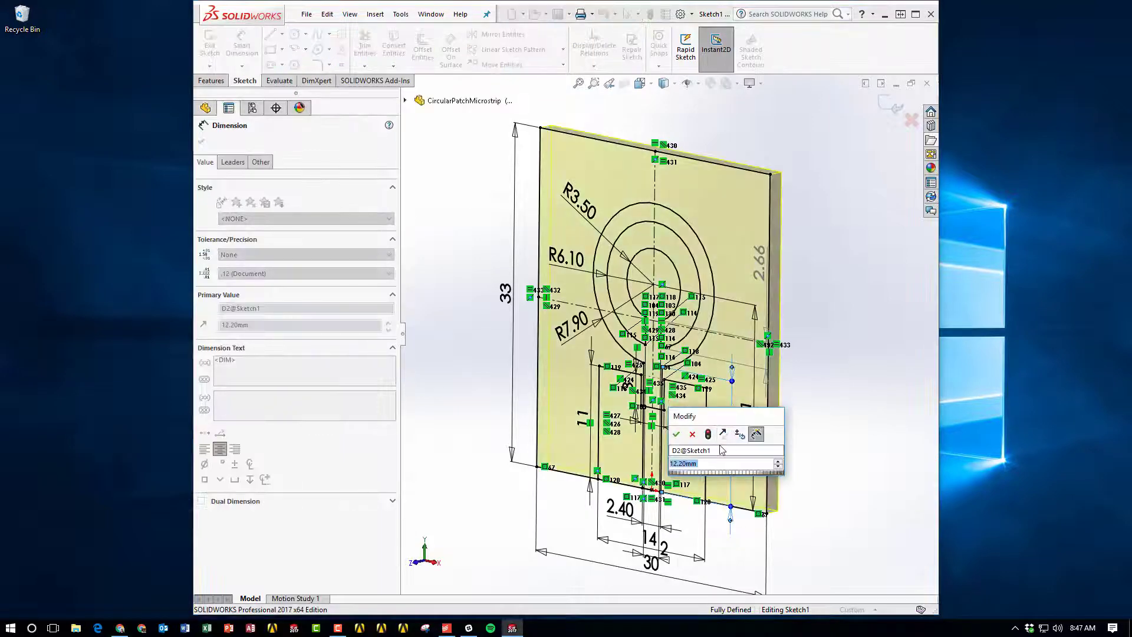
pyautogui.click(721, 449)
pyautogui.write('DS_')
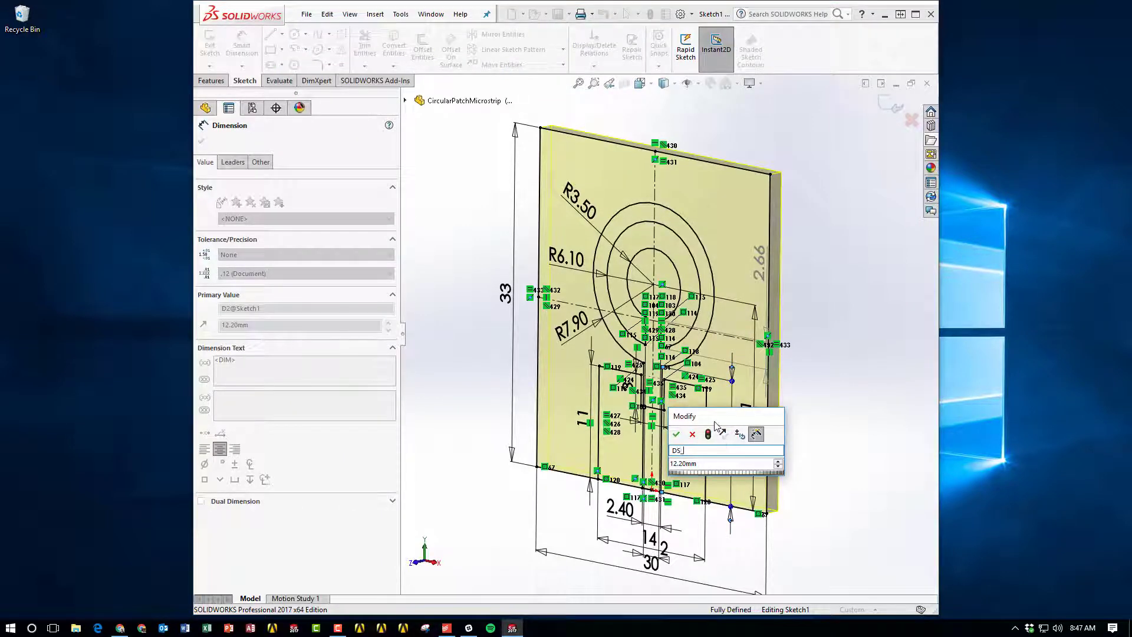
pyautogui.write('HEIGHT1')
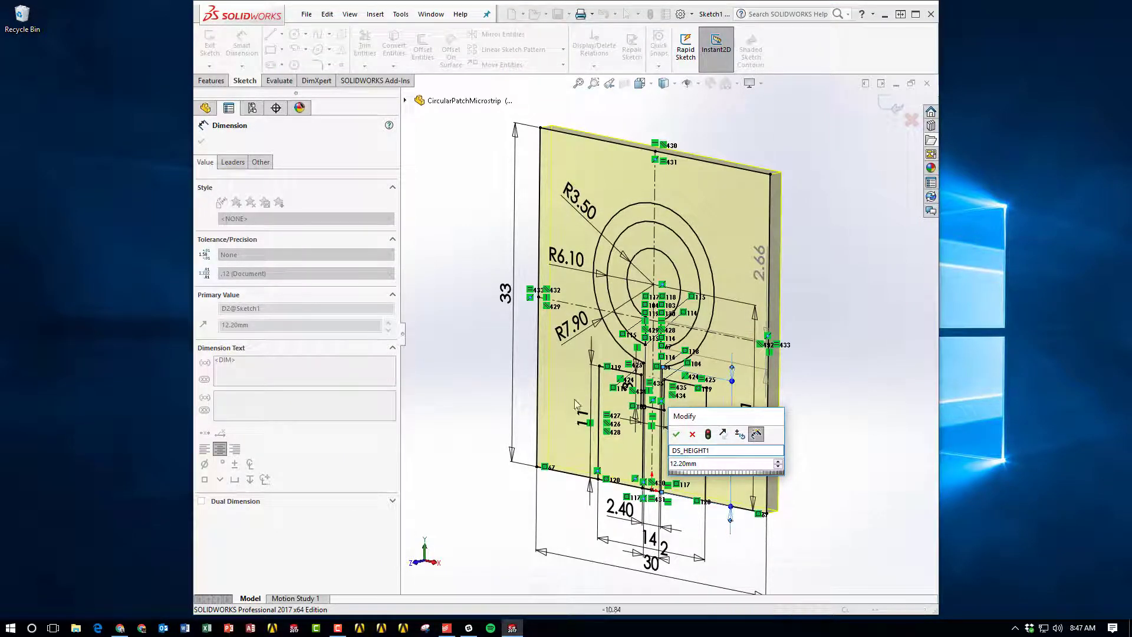
pyautogui.click(676, 434)
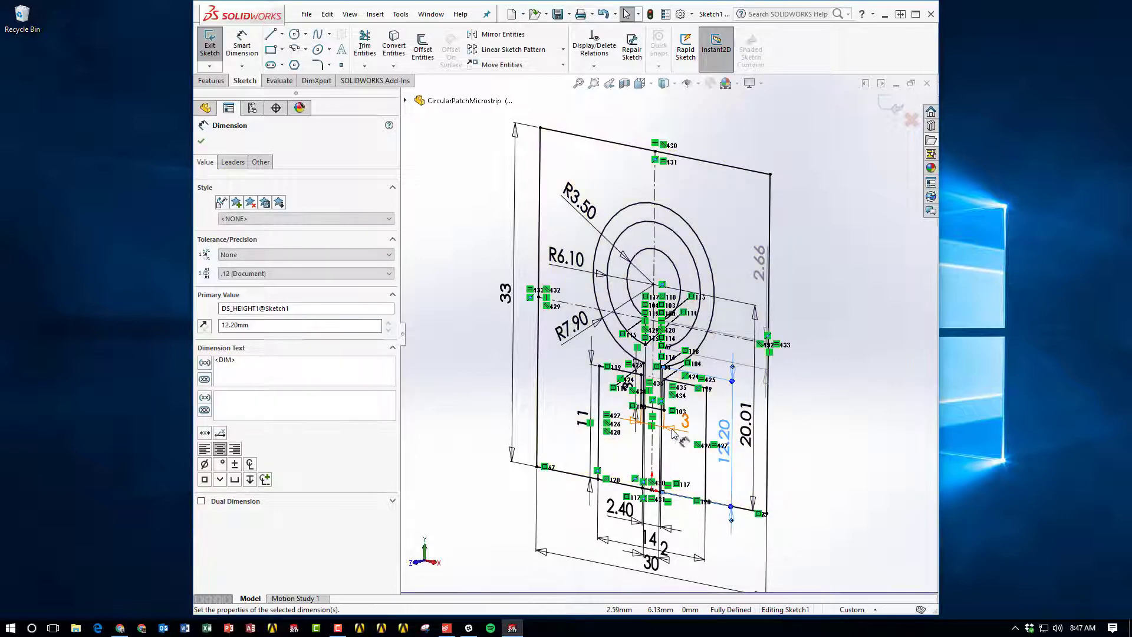
# Step: Exit the sketch and rebuild the part with Ctrl+B, leaving Boss-Extrude2 unchanged
pyautogui.click(849, 123)
pyautogui.hotkey('ctrl', 'b')
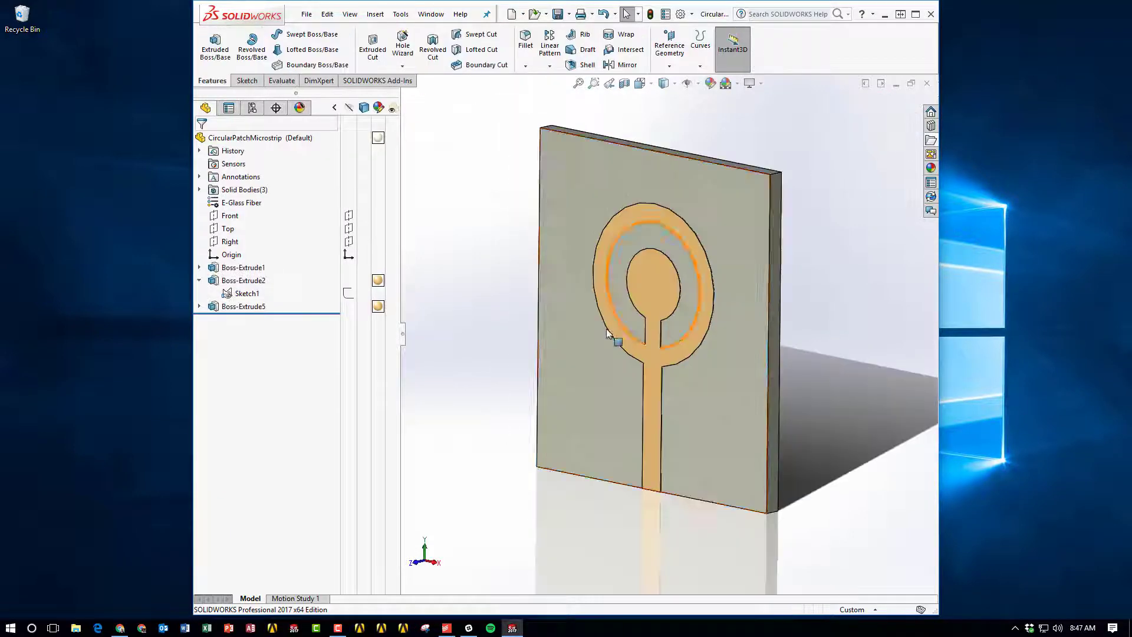
pyautogui.click(227, 281)
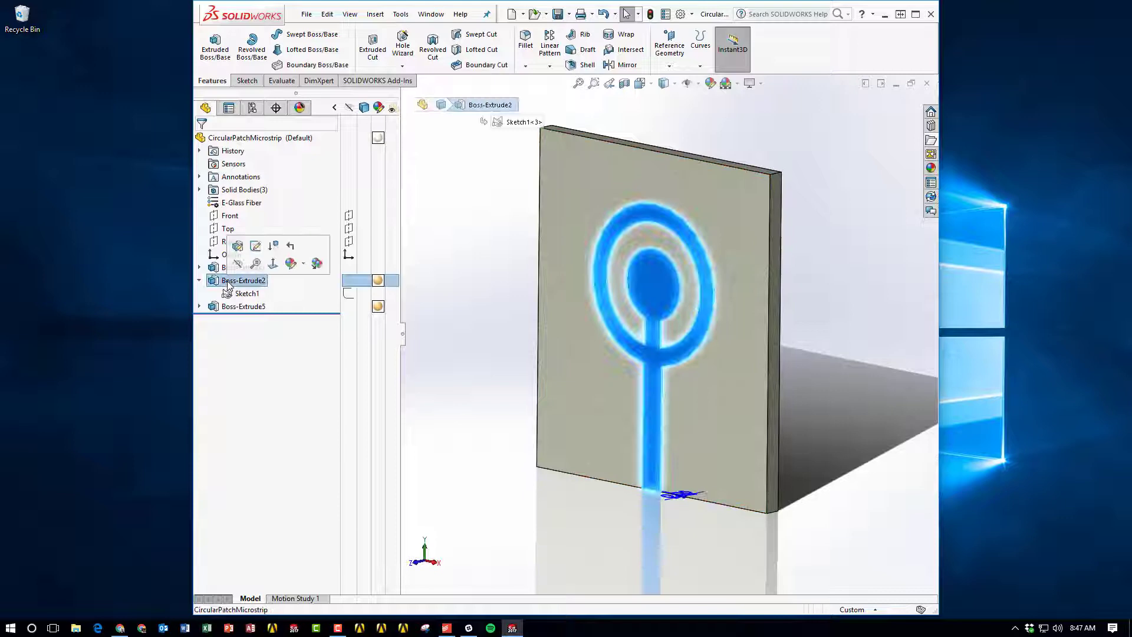
pyautogui.click(237, 246)
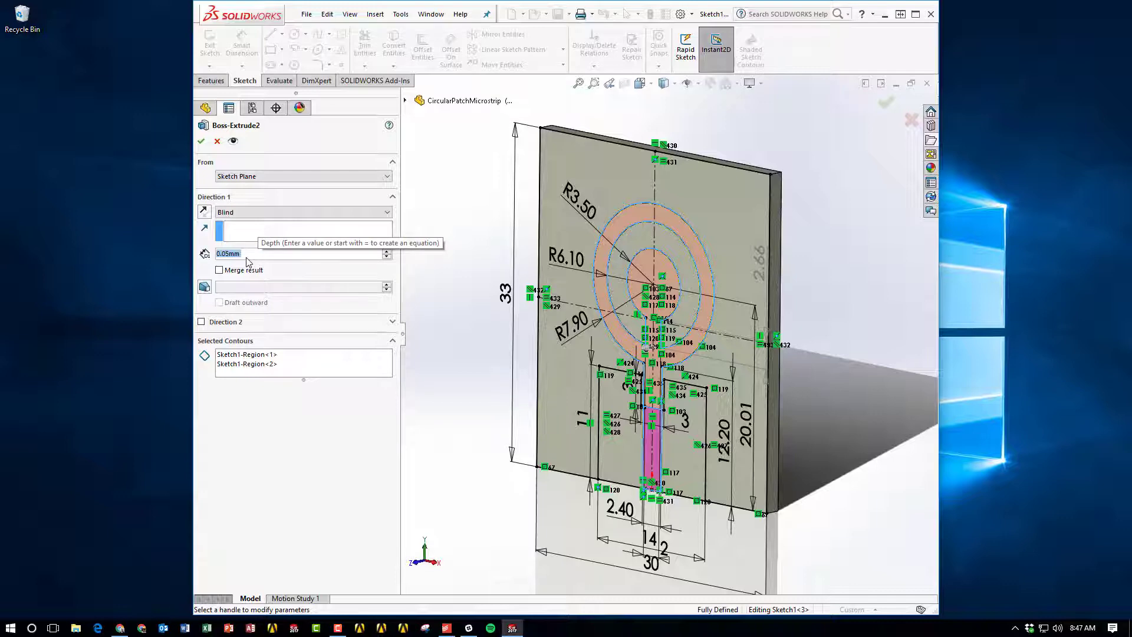
pyautogui.click(217, 141)
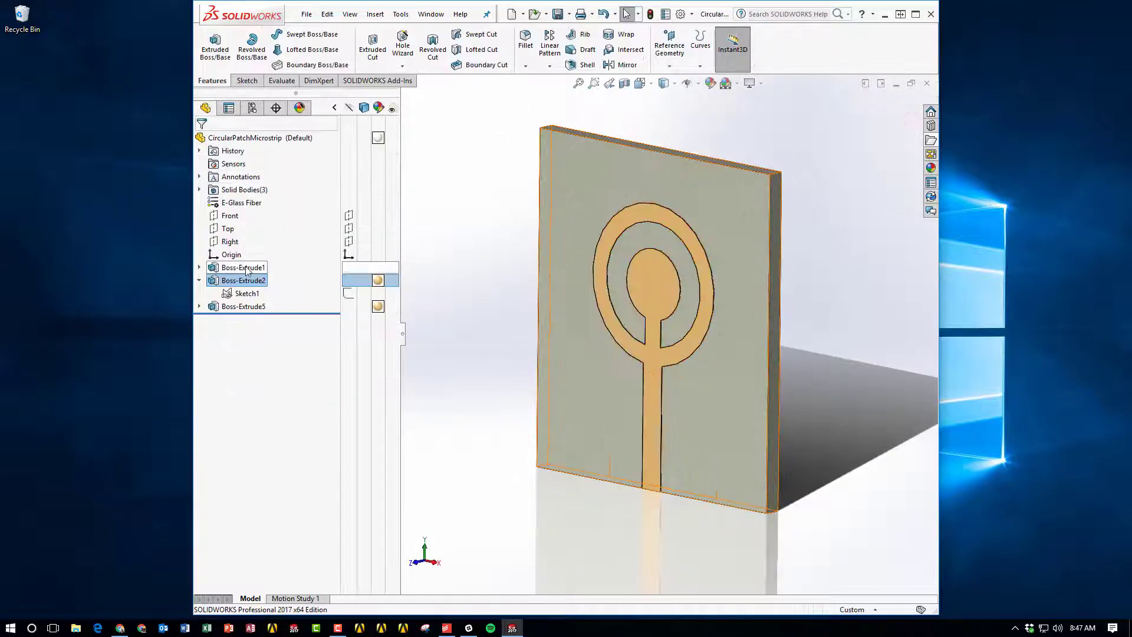
# Step: Add Boss-Extrude2's D1 depth in Configure Feature and rename it DS_Thickness
pyautogui.rightClick(248, 281)
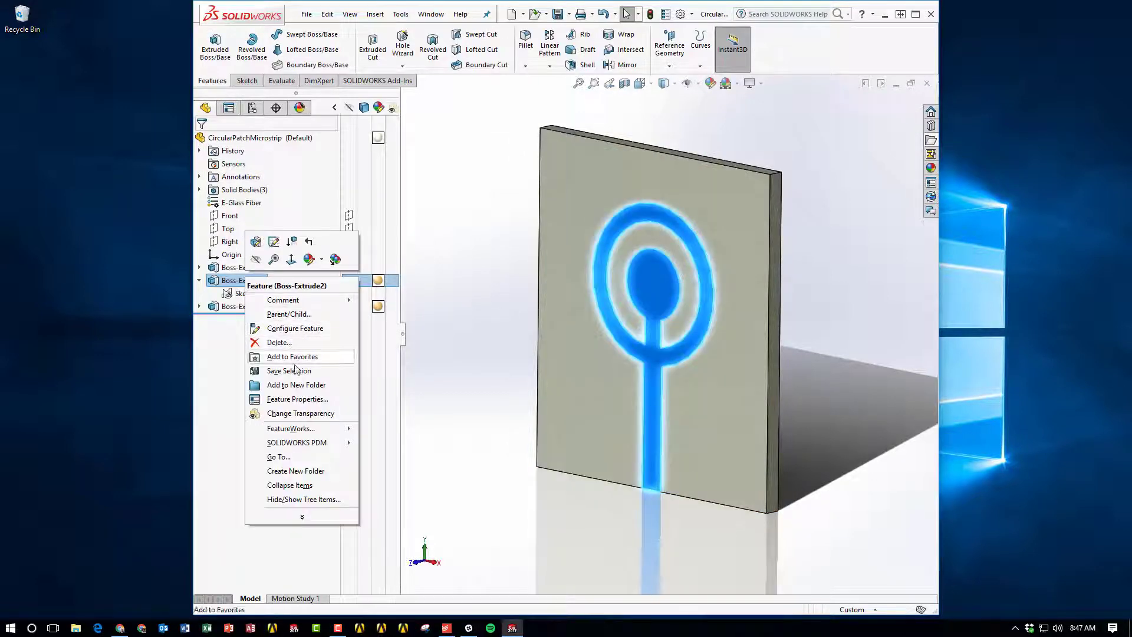
pyautogui.click(301, 328)
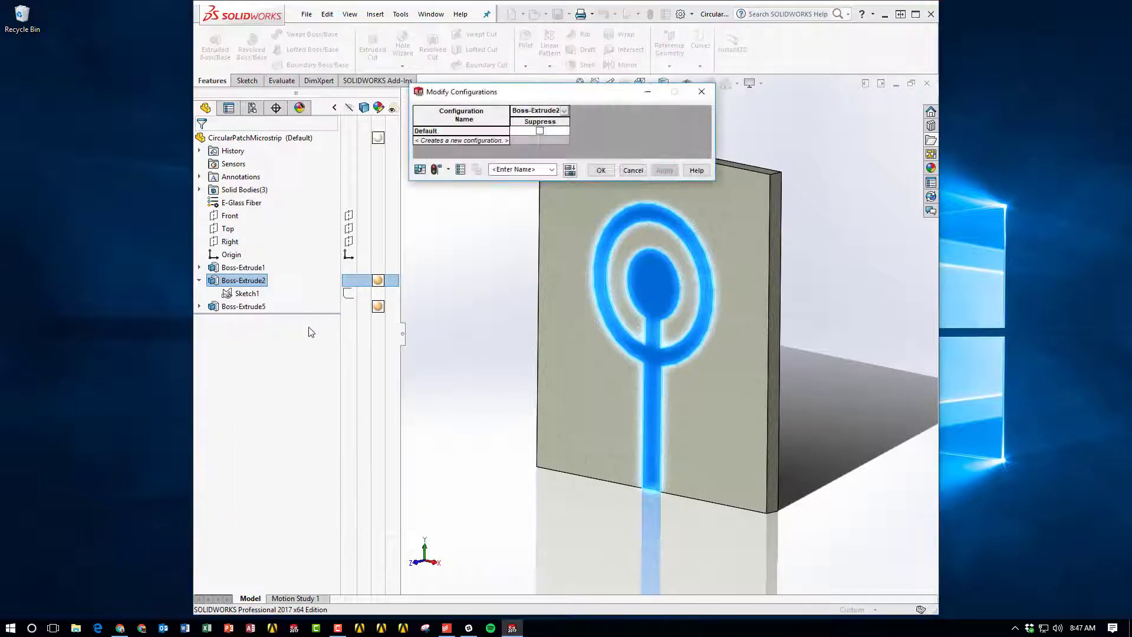
pyautogui.click(564, 112)
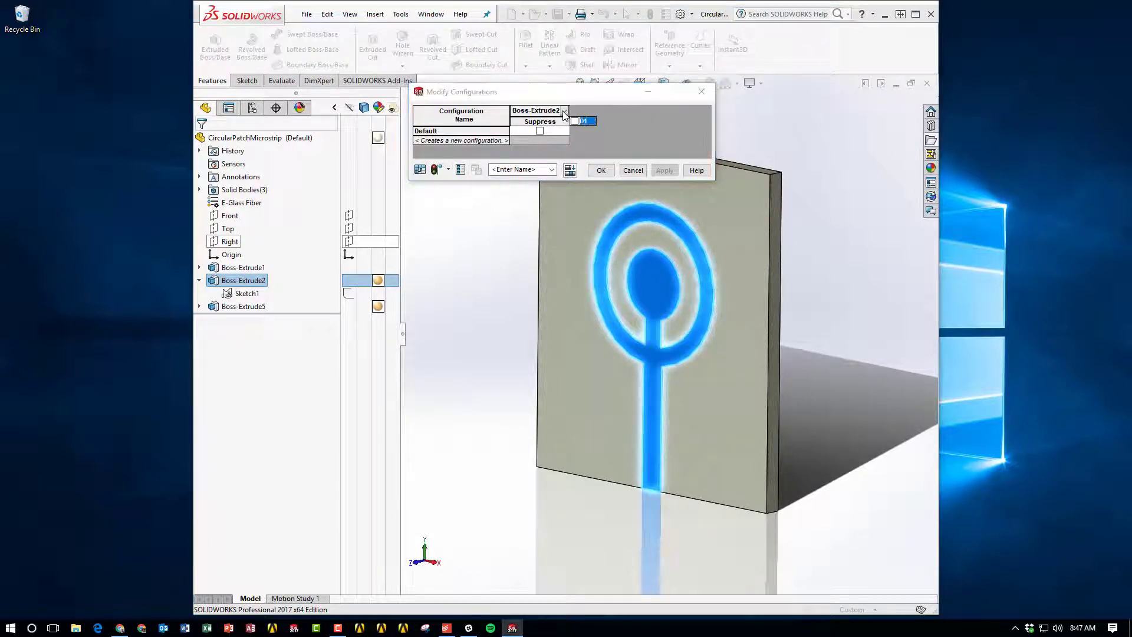
pyautogui.click(574, 121)
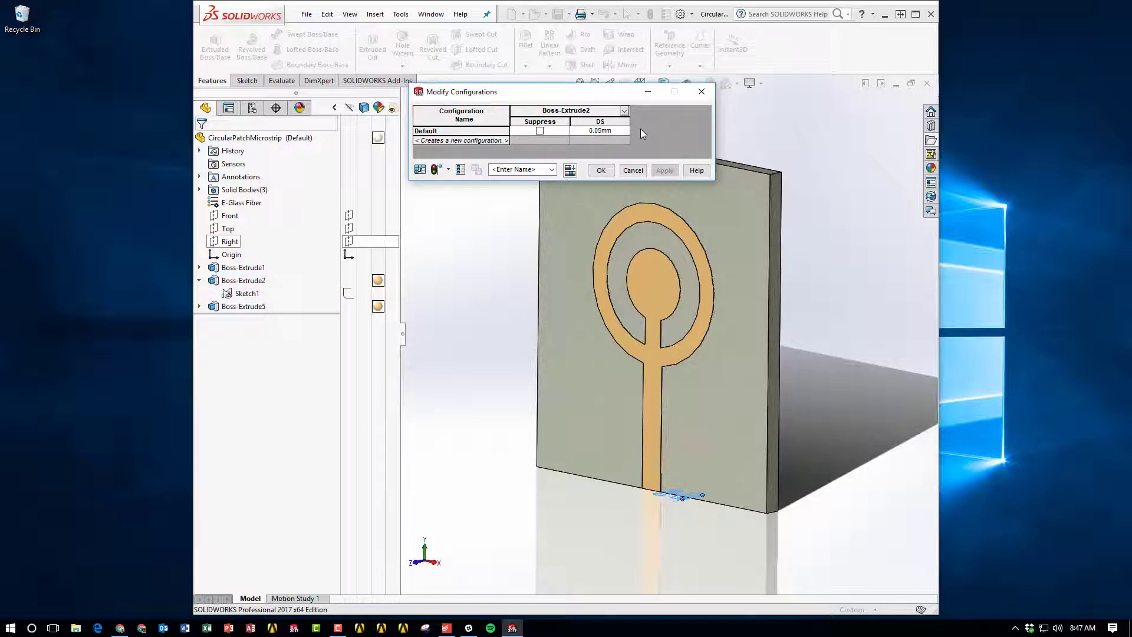
pyautogui.write('_Thickness')
pyautogui.click(602, 169)
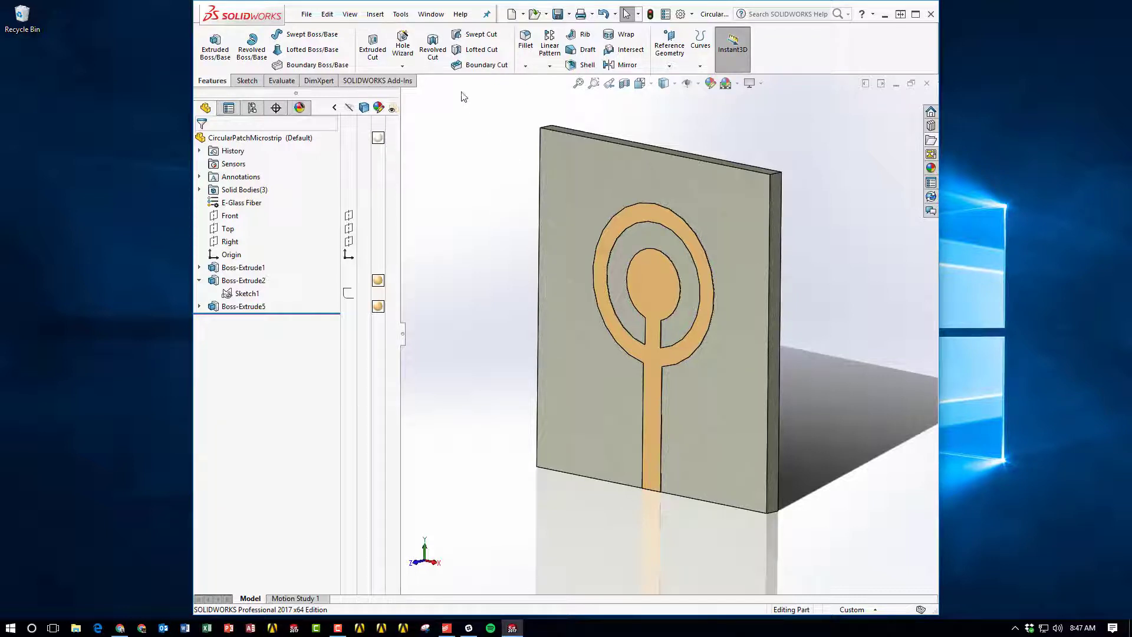
# Step: Launch ANSYS Workbench via Tools > ANSYS 18.1 > ANSYS Workbench with the current part
pyautogui.click(406, 15)
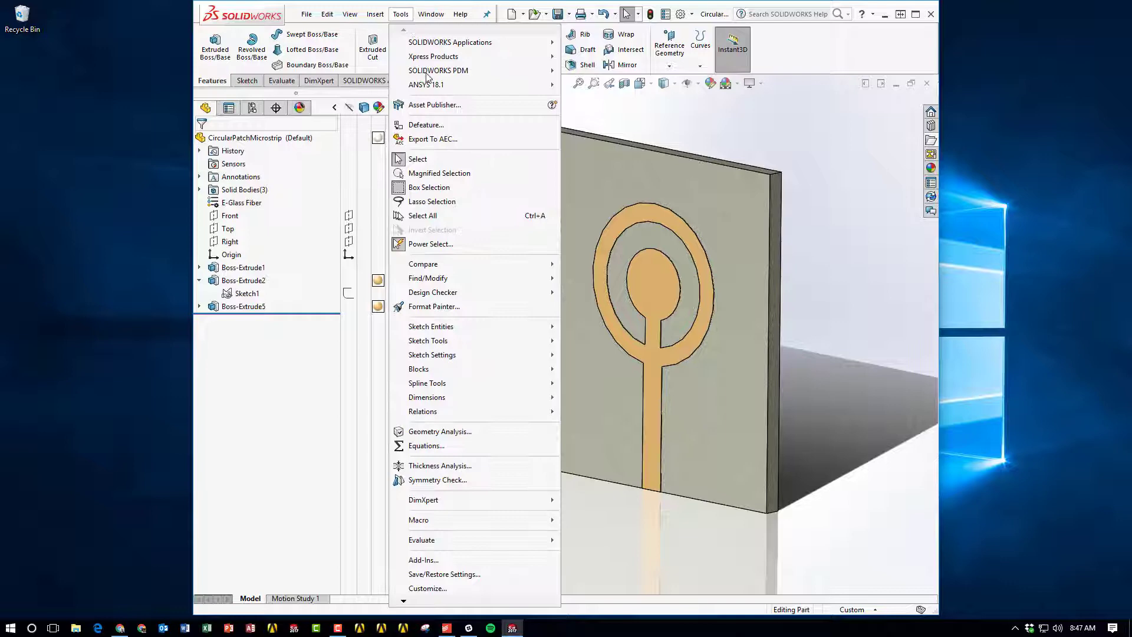
pyautogui.moveTo(430, 85)
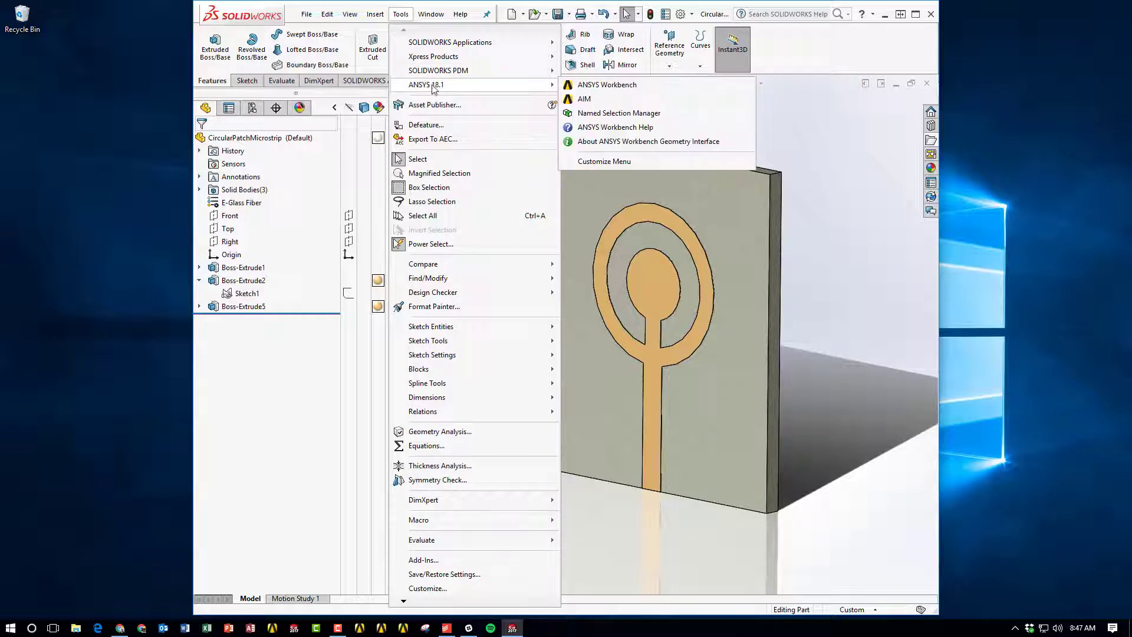
pyautogui.click(603, 86)
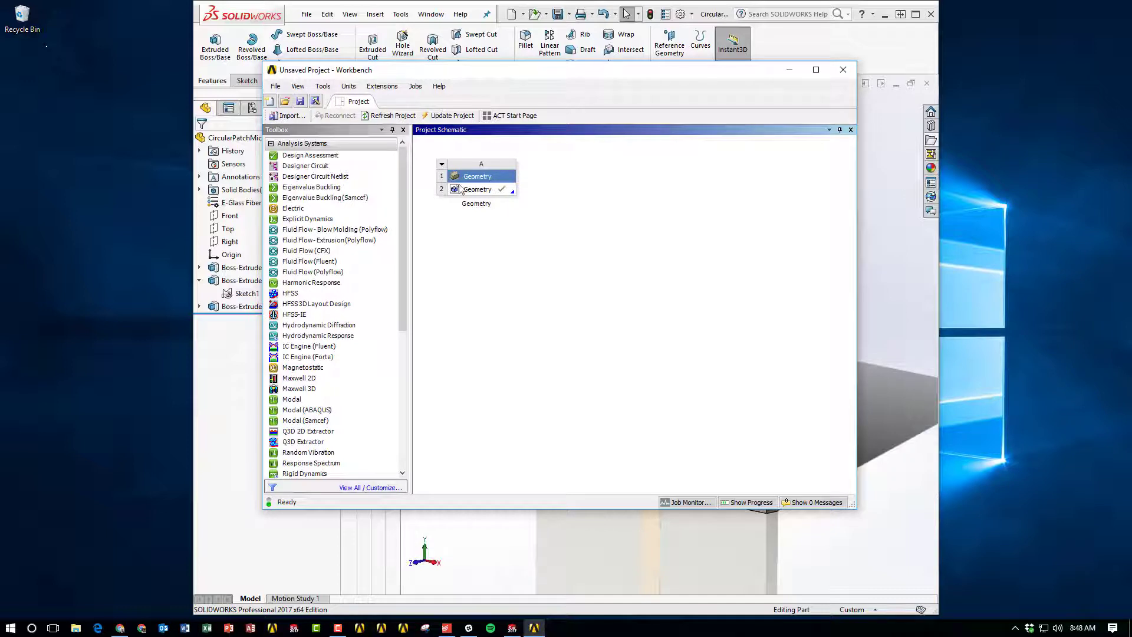
# Step: Add an HFSS system, link cell A2 geometry to B2, and open it in Electronics Desktop
pyautogui.moveTo(316, 293); pyautogui.dragTo(576, 204)
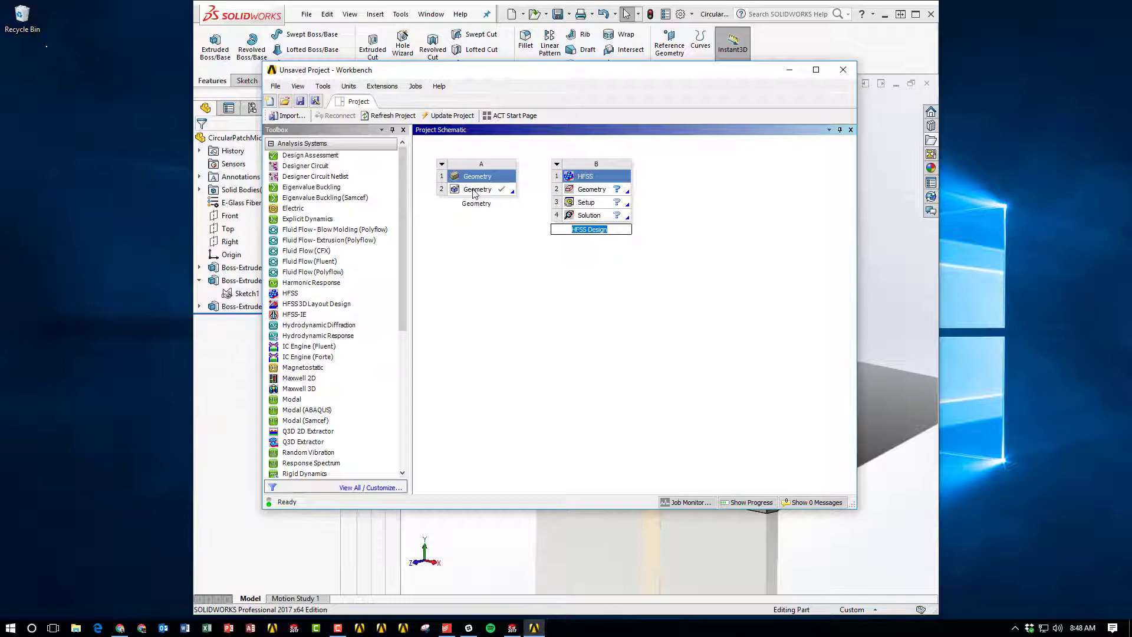
pyautogui.moveTo(484, 189); pyautogui.dragTo(584, 190)
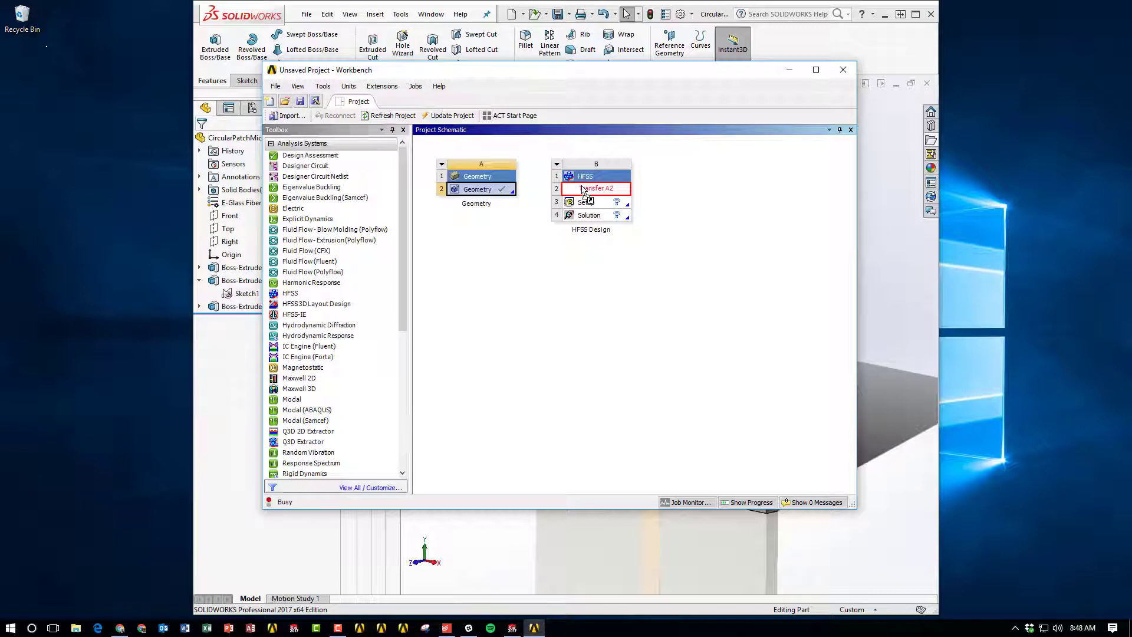
pyautogui.moveTo(583, 190); pyautogui.dragTo(584, 190)
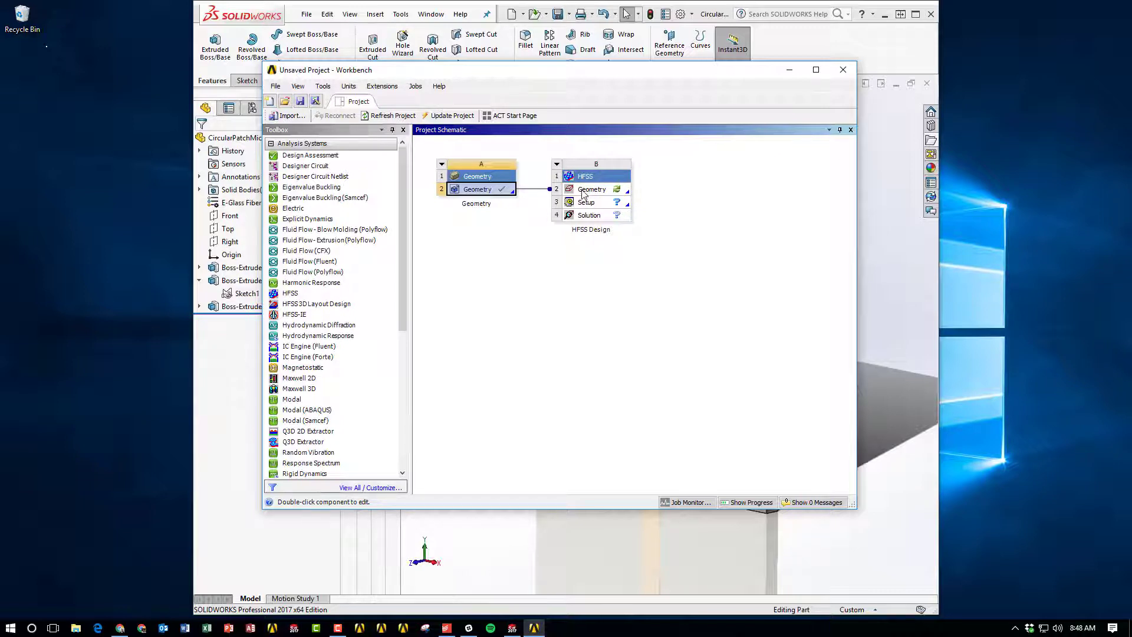
pyautogui.doubleClick(584, 189)
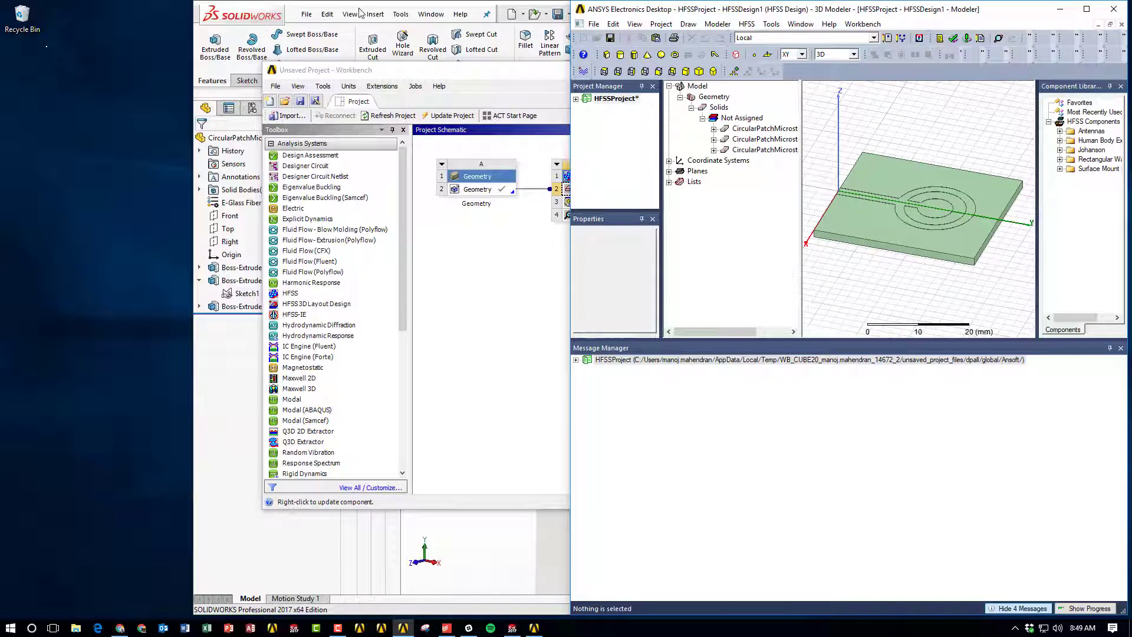
# Step: Snap SOLIDWORKS to the left half, minimize Workbench, and enlarge the HFSS modeler view
pyautogui.click(476, 72)
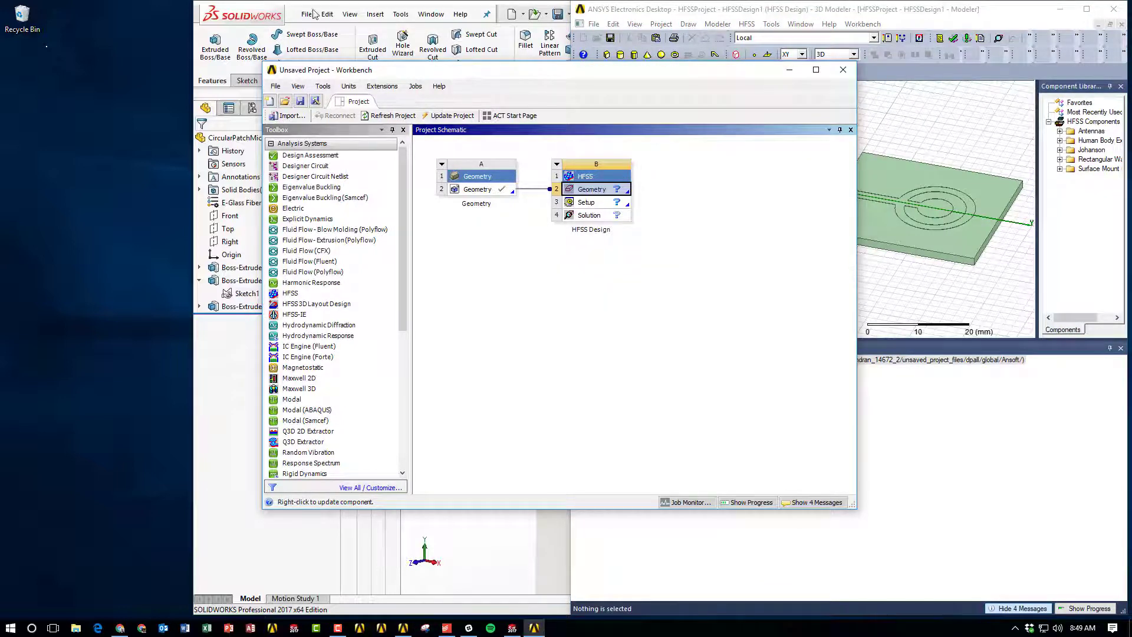
pyautogui.click(254, 15)
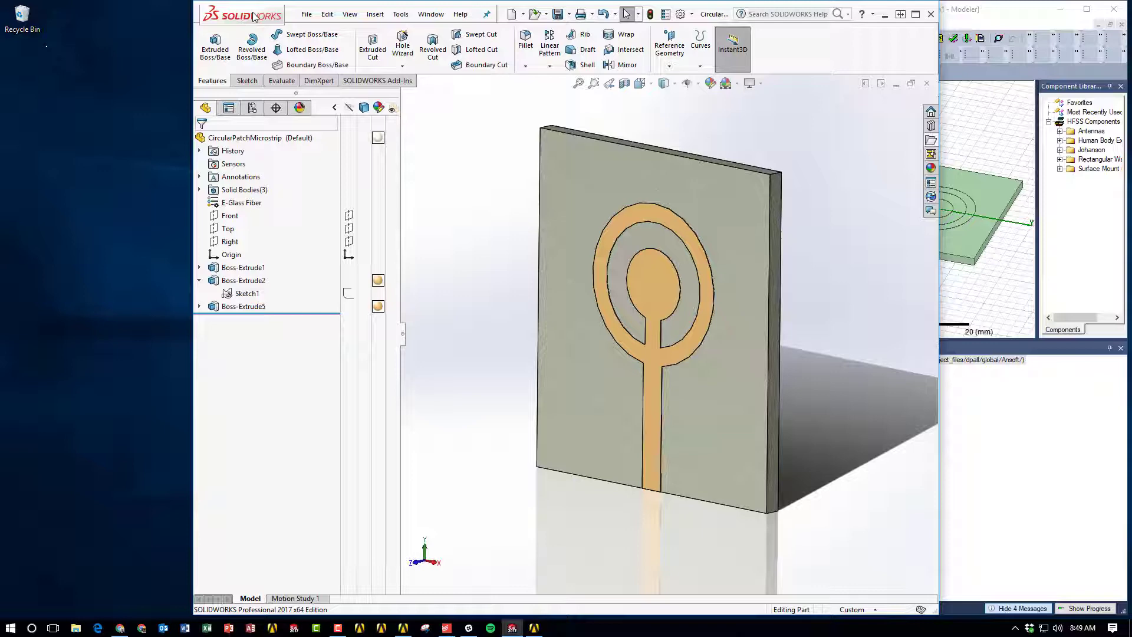
pyautogui.moveTo(254, 16); pyautogui.dragTo(1, 18)
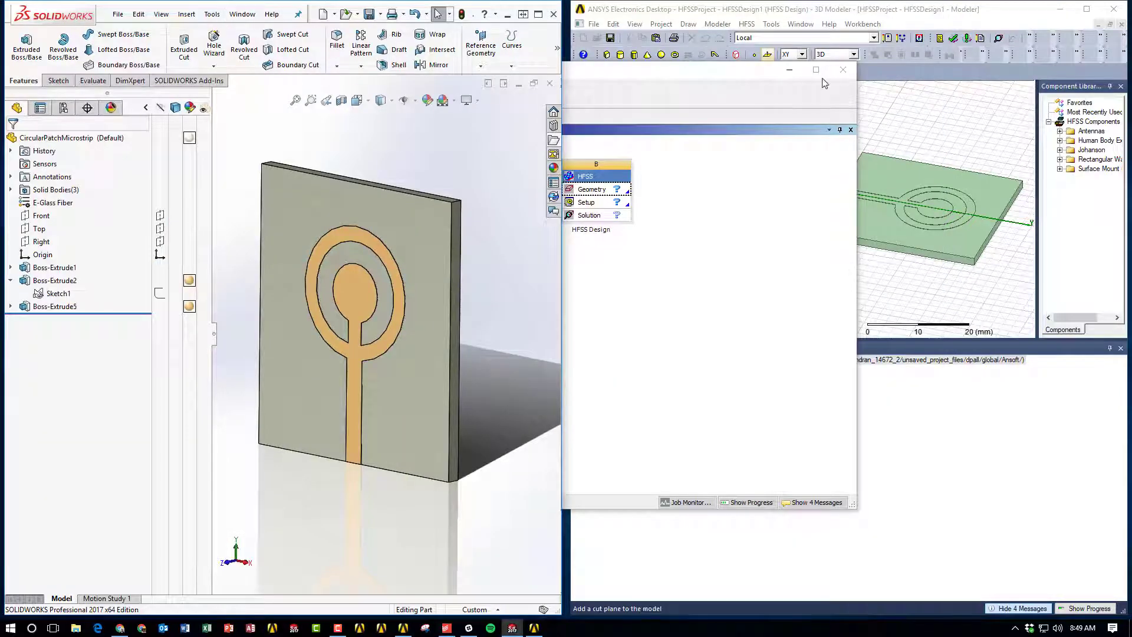
pyautogui.click(789, 70)
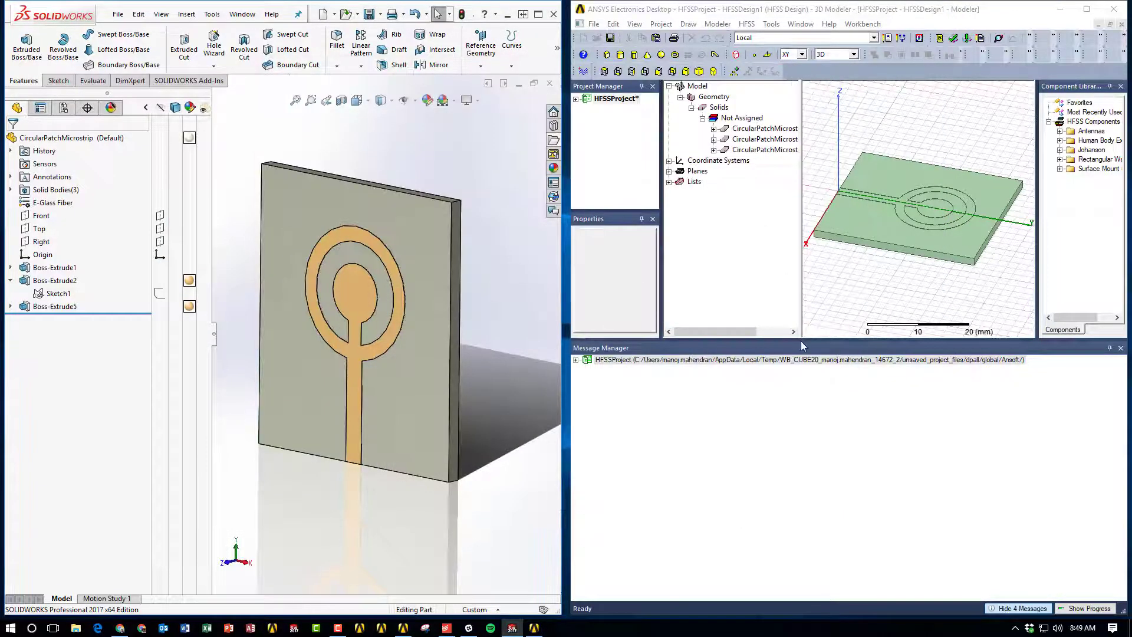
pyautogui.moveTo(802, 344); pyautogui.dragTo(802, 539)
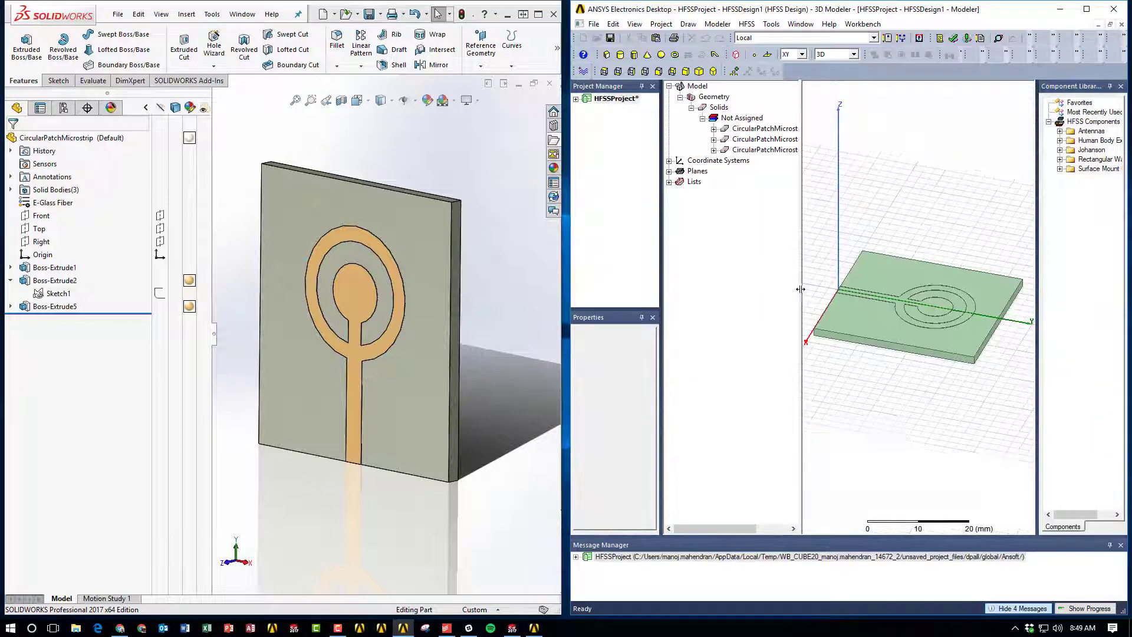
pyautogui.click(712, 98)
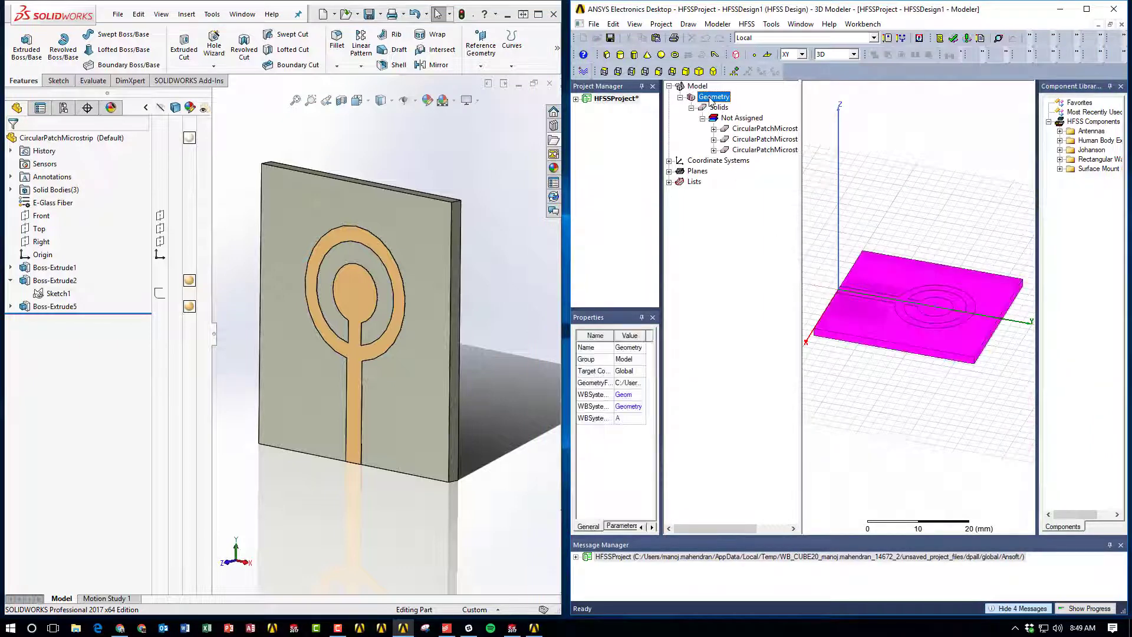
# Step: Change the Geometry's DS_ID1 parameter from 3.5 to 2 in its Properties Parameters tab
pyautogui.rightClick(711, 100)
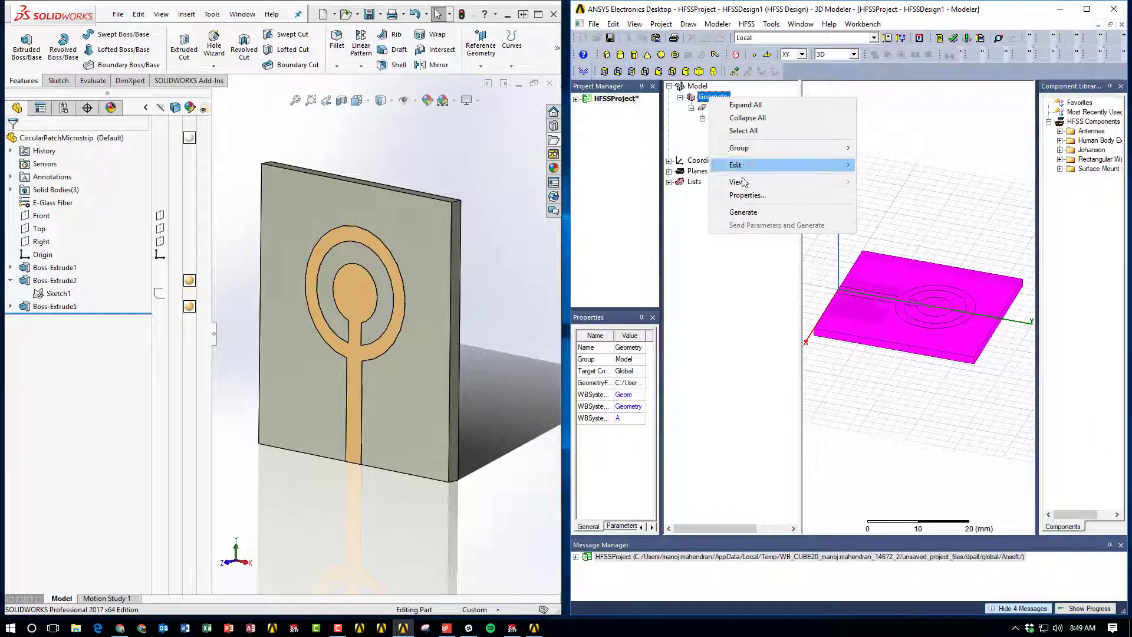
pyautogui.click(748, 195)
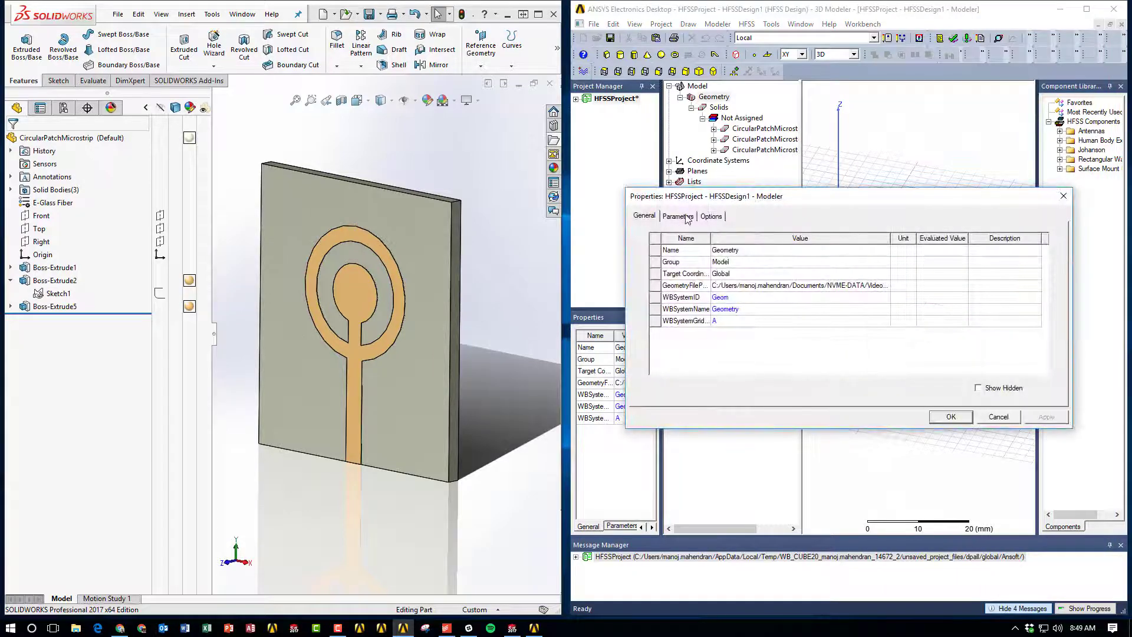
pyautogui.click(683, 218)
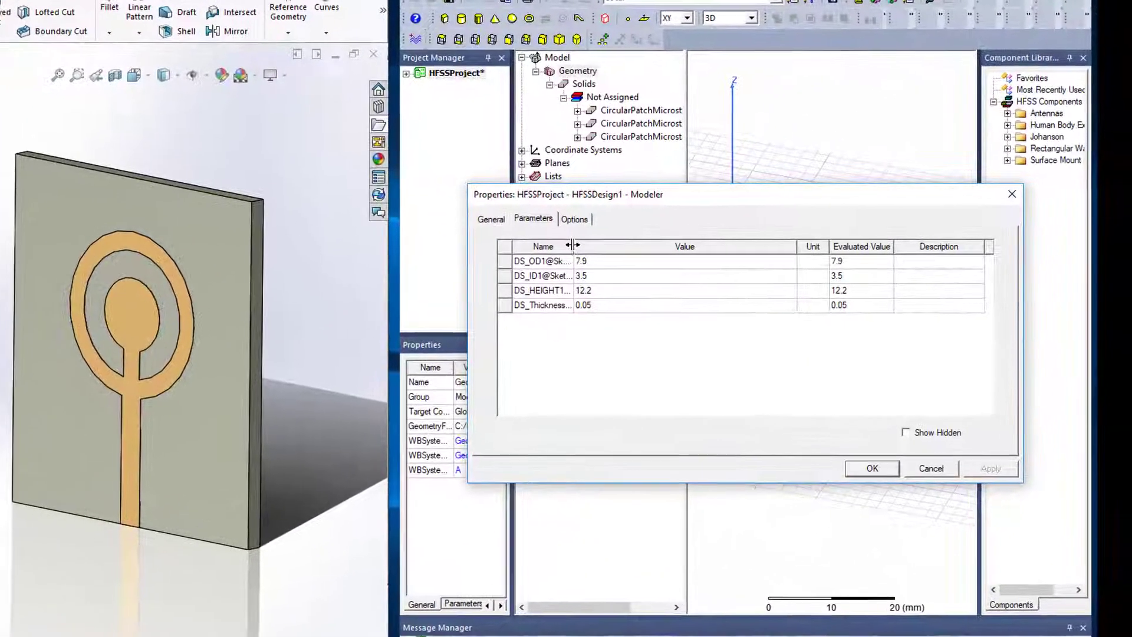
pyautogui.moveTo(666, 240); pyautogui.dragTo(705, 237)
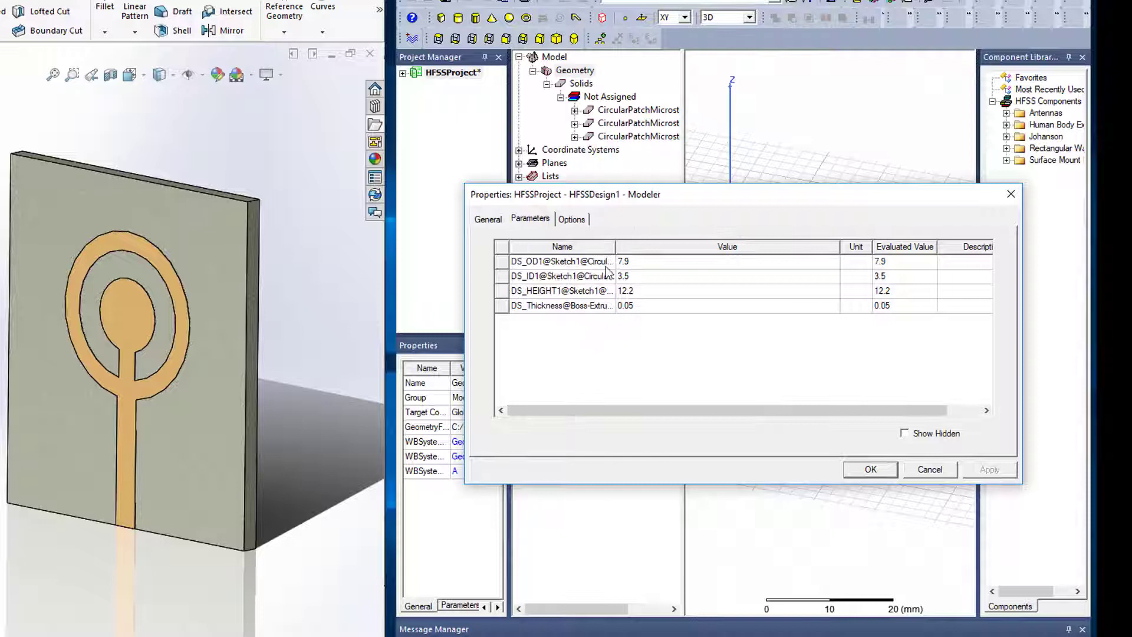
pyautogui.moveTo(615, 246); pyautogui.dragTo(670, 247)
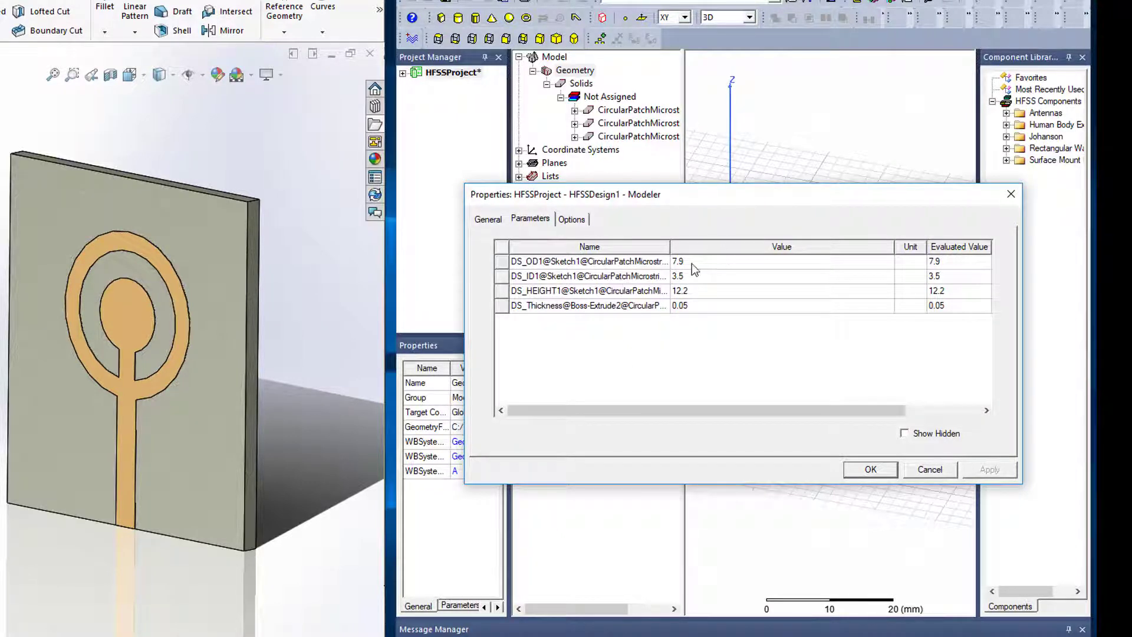
pyautogui.moveTo(640, 205); pyautogui.dragTo(635, 441)
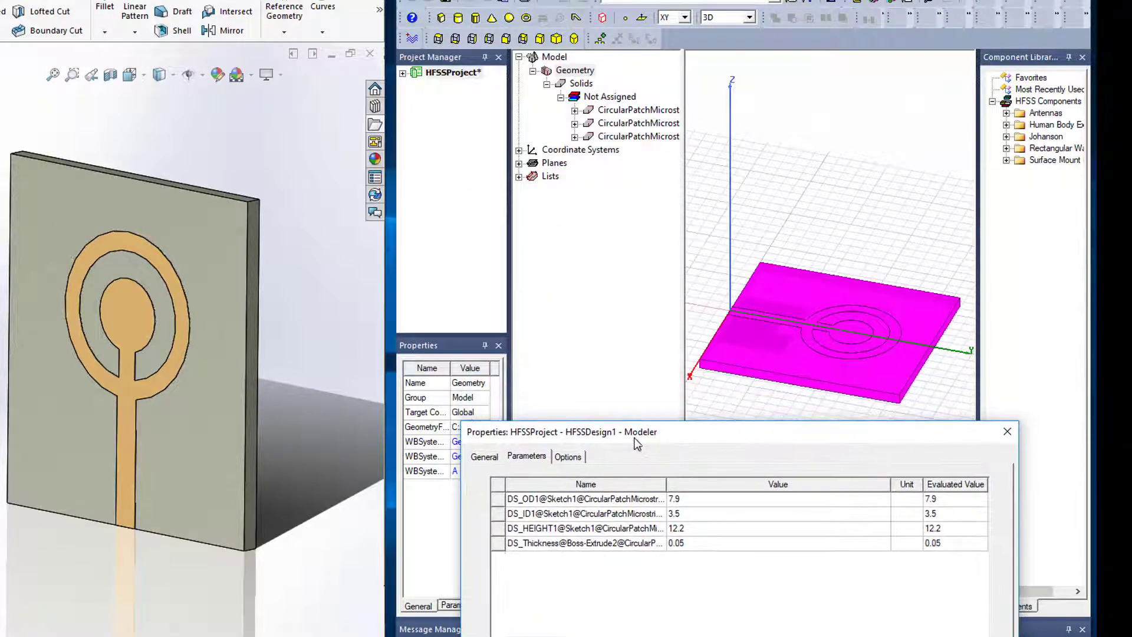
pyautogui.click(687, 515)
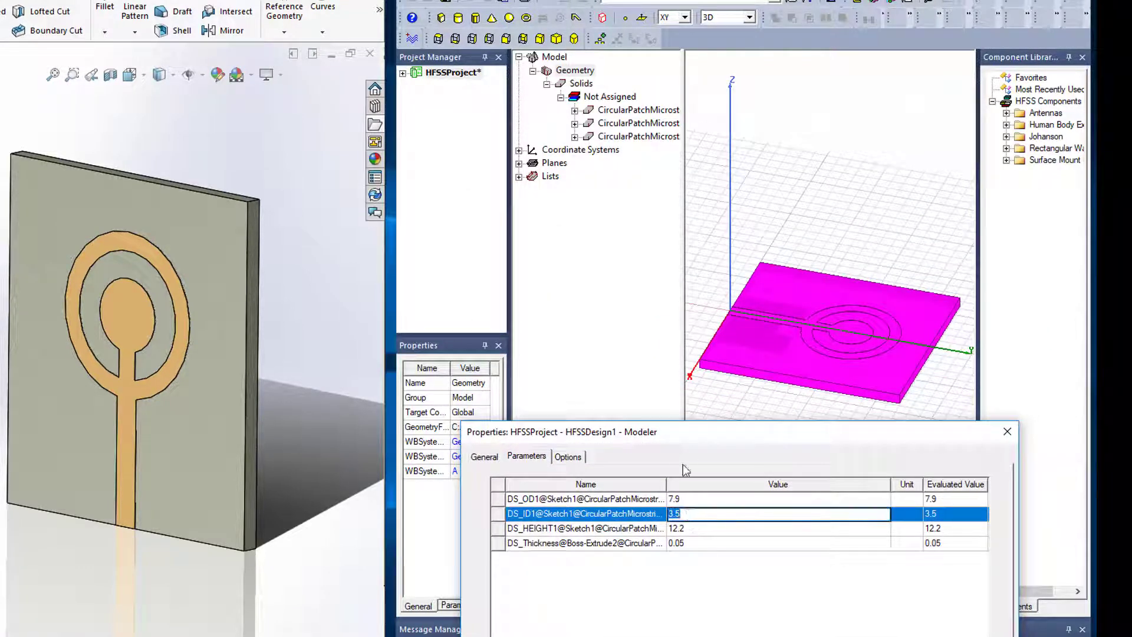
pyautogui.write('2')
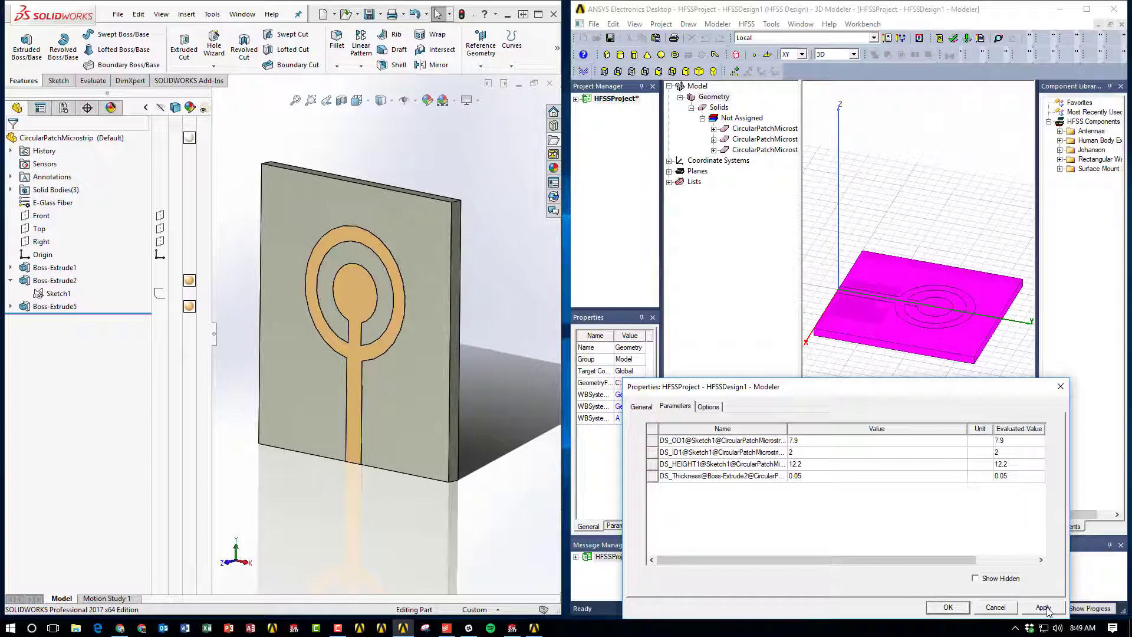
pyautogui.click(1047, 608)
pyautogui.click(947, 607)
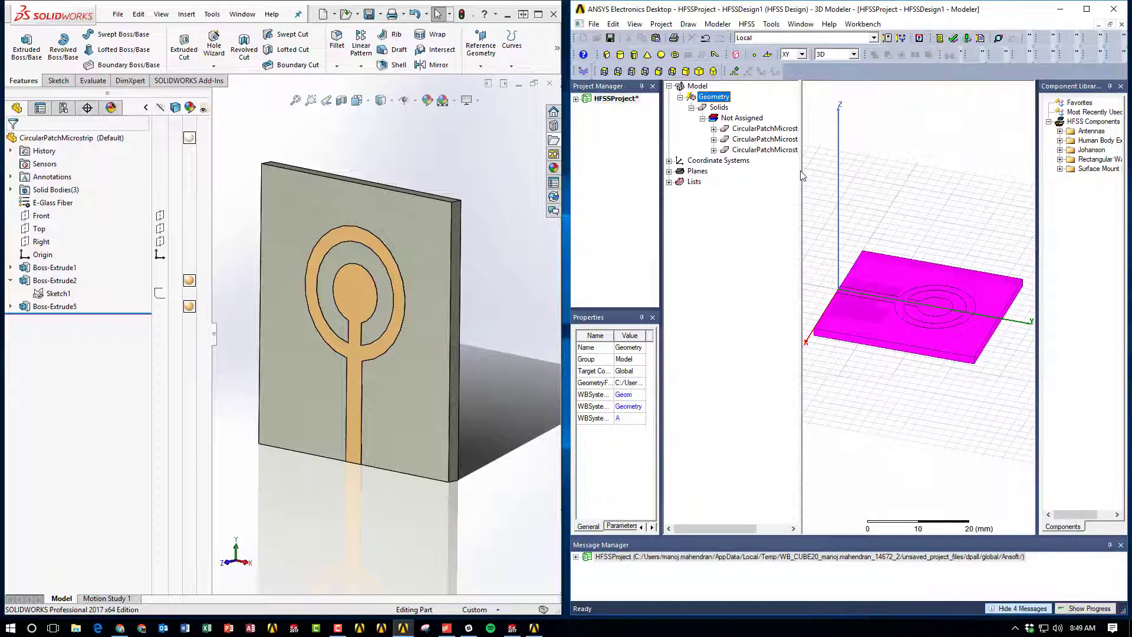
# Step: Run Send Parameters and Generate on Geometry to rebuild the antenna with DS_ID1 = 2
pyautogui.rightClick(703, 100)
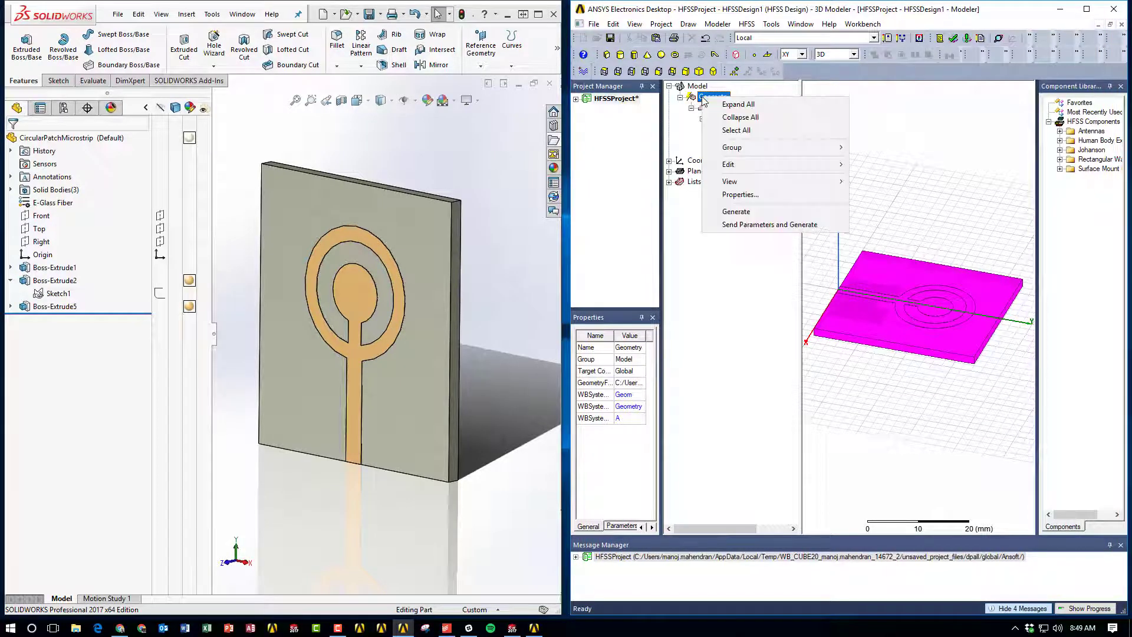
pyautogui.click(758, 225)
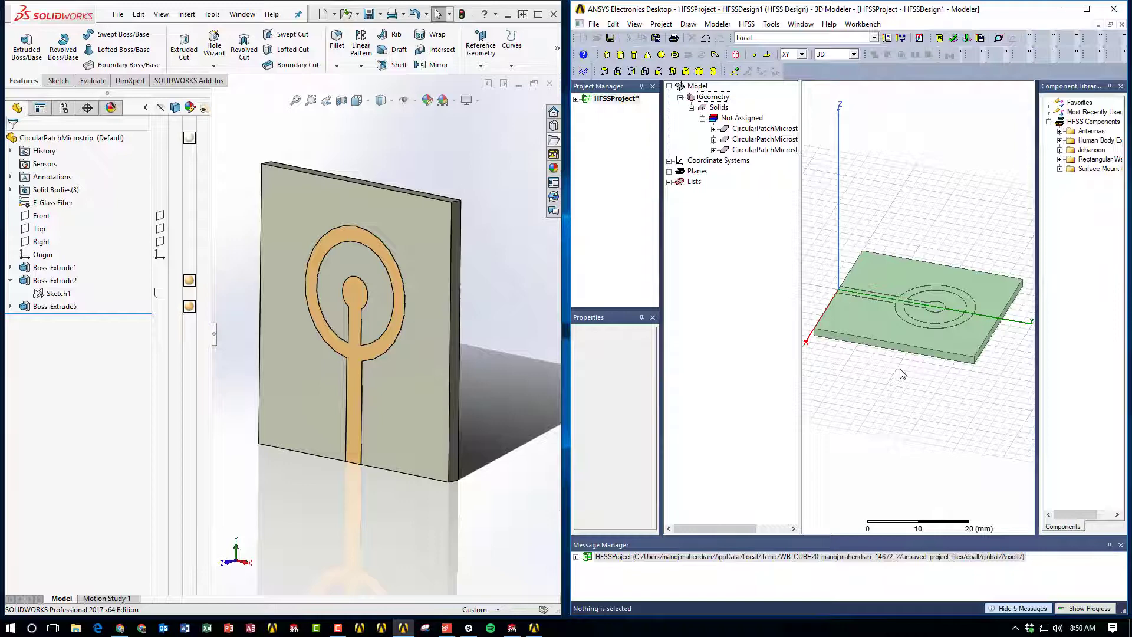
# Step: Change the Geometry's DS_Thickness parameter from 0.05 to 0.1 in its Properties
pyautogui.rightClick(713, 96)
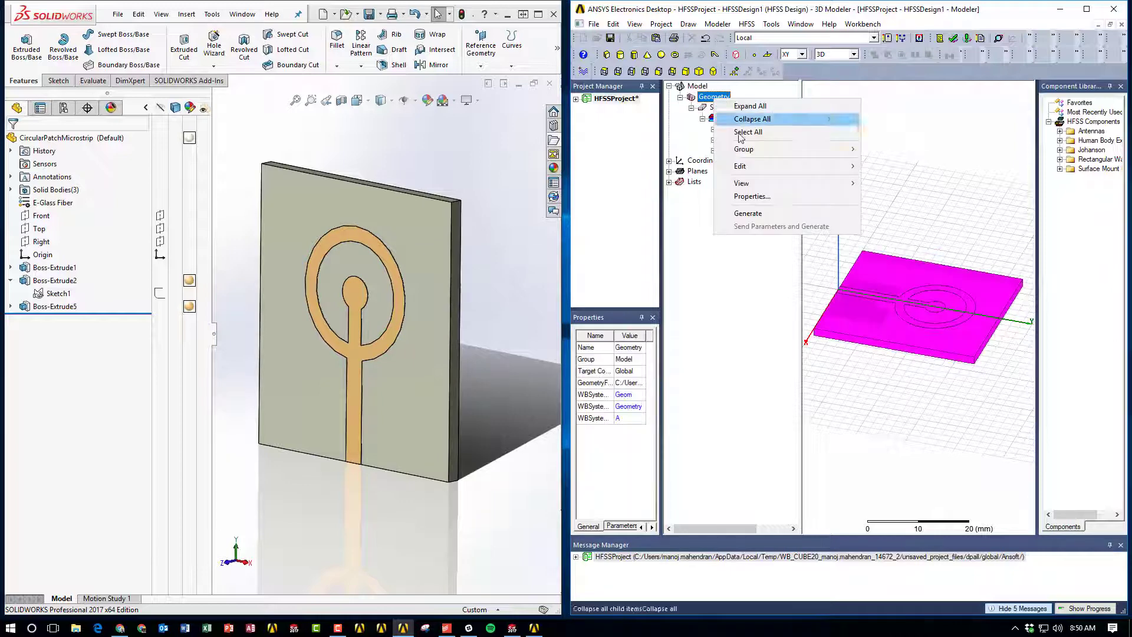
pyautogui.click(763, 196)
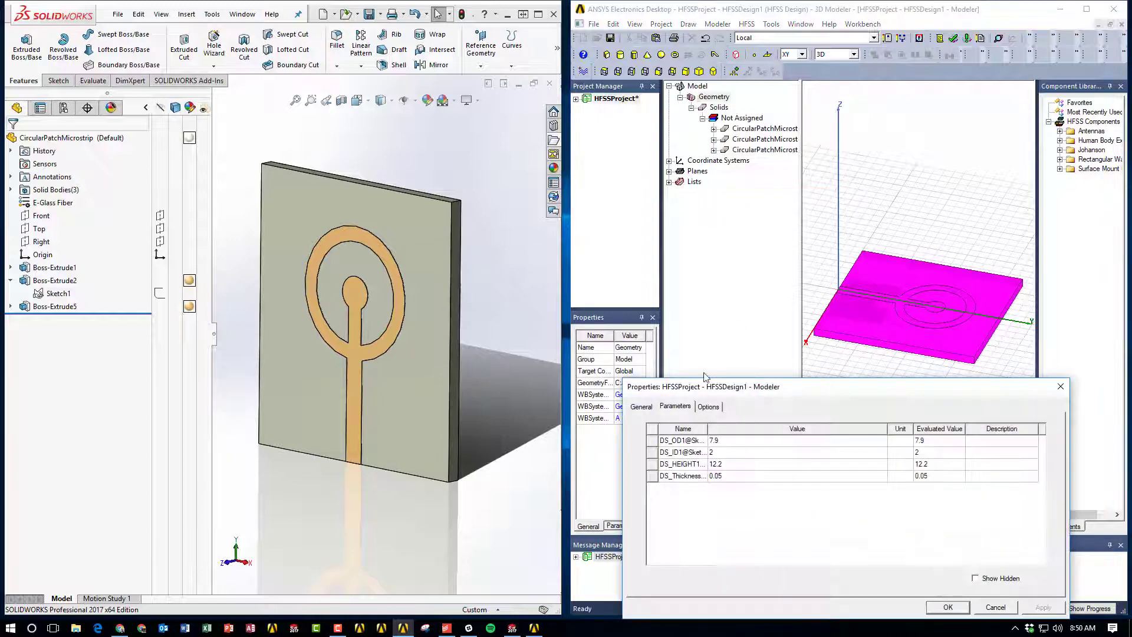
pyautogui.click(739, 477)
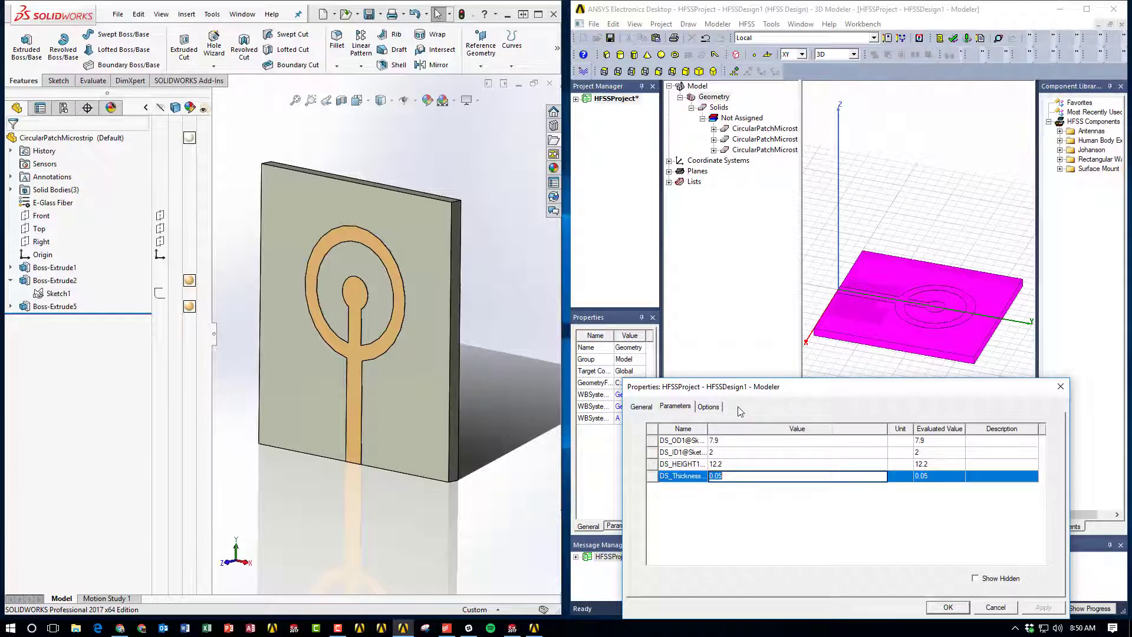
pyautogui.write('0.')
pyautogui.click(950, 608)
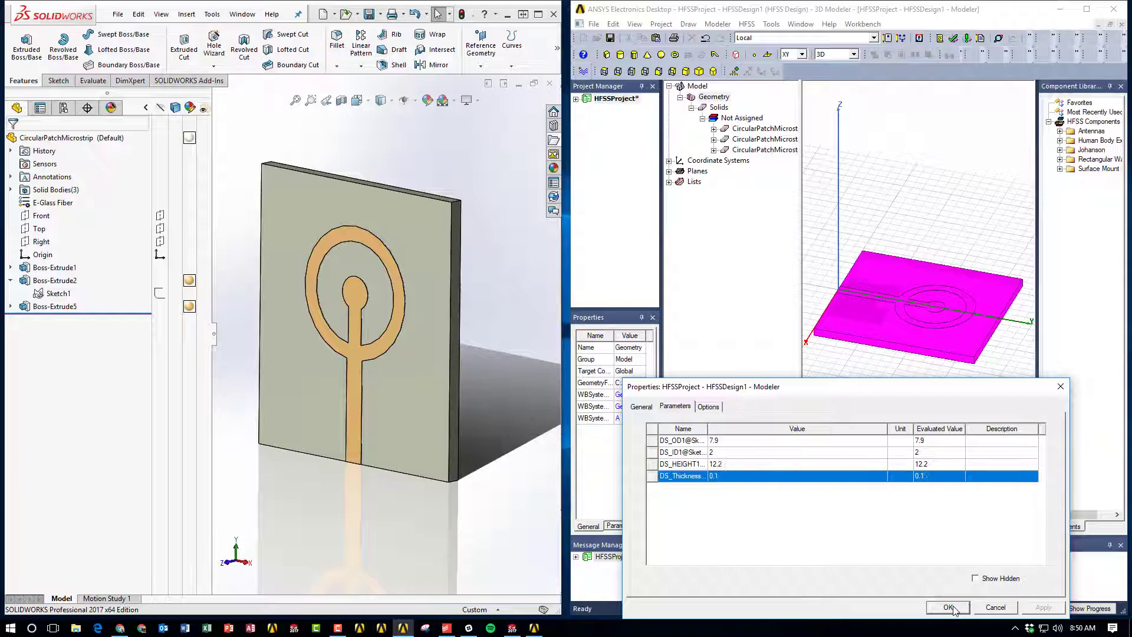
# Step: Run Send Parameters and Generate on Geometry to apply DS_Thickness = 0.1
pyautogui.rightClick(724, 96)
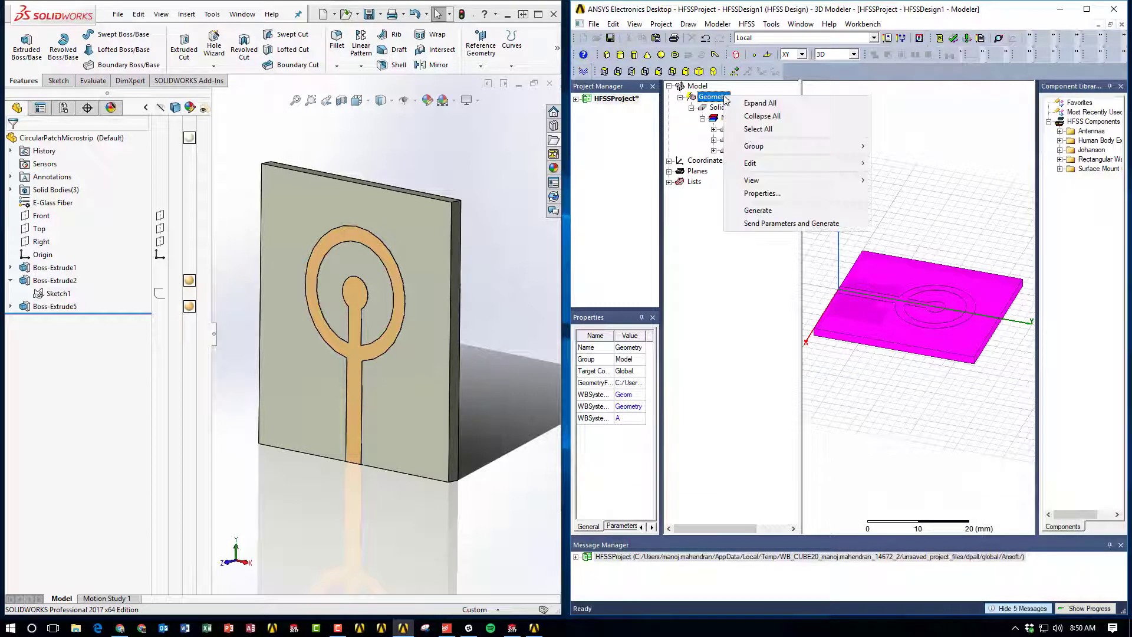
pyautogui.click(776, 224)
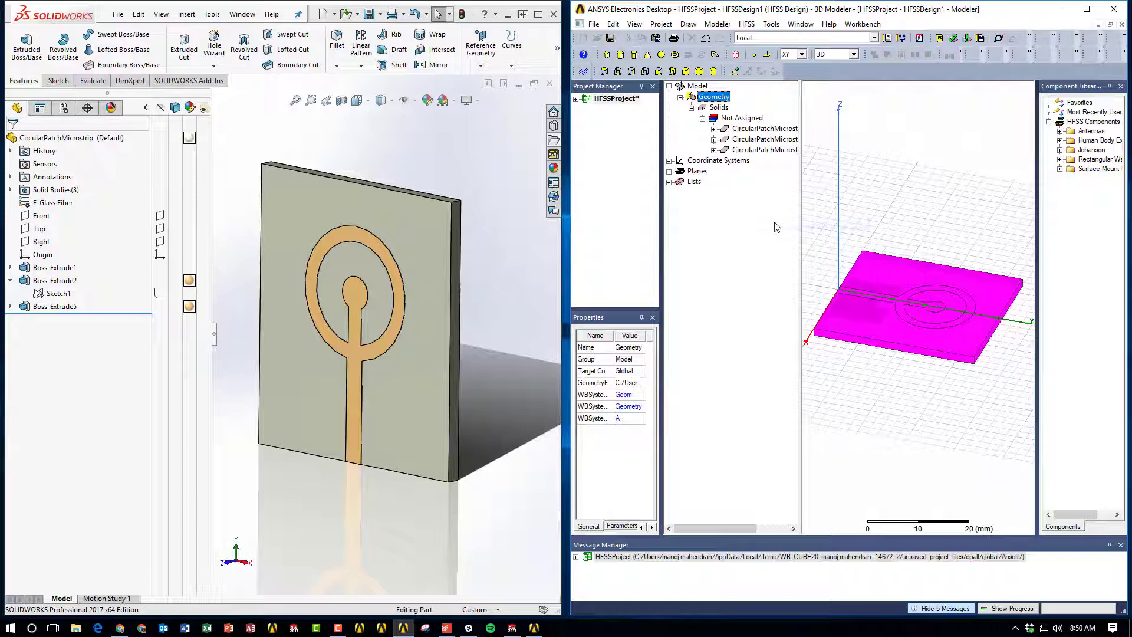